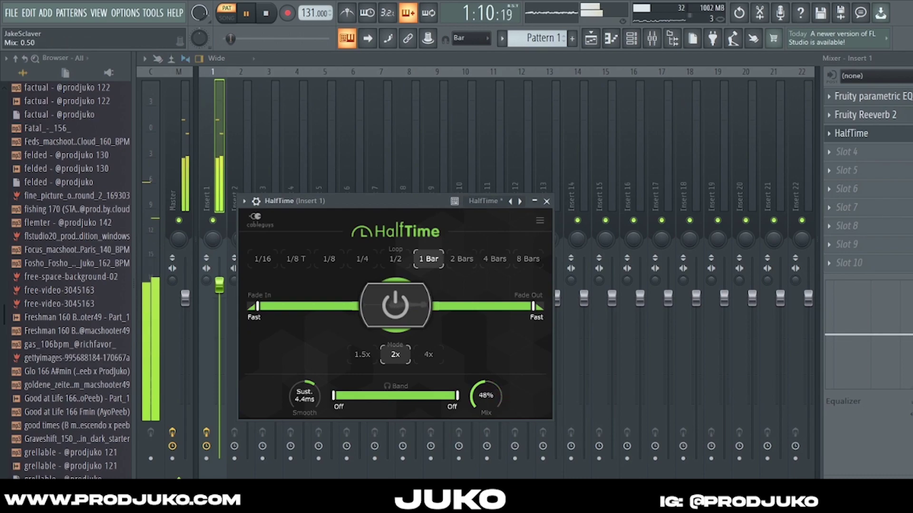
# - Close the HalfTime effect on Insert 1 and stop playback
pyautogui.click(547, 202)
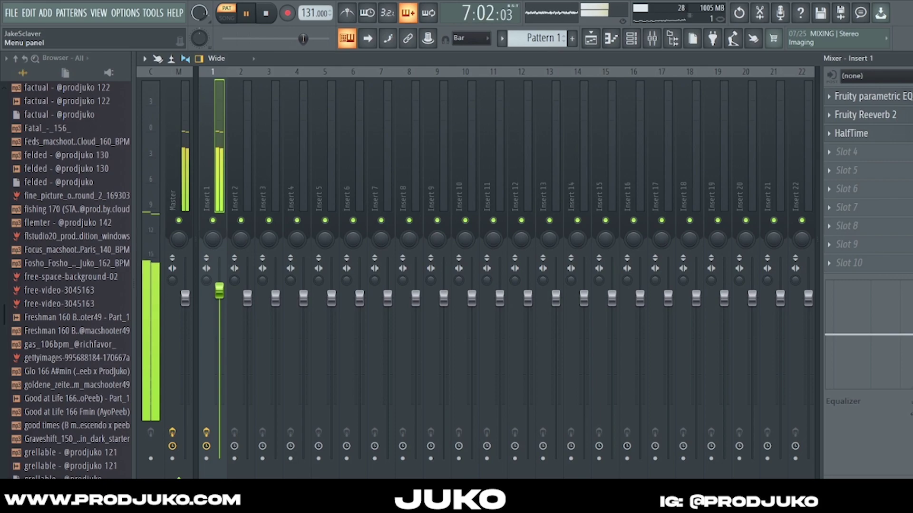
pyautogui.press('space')
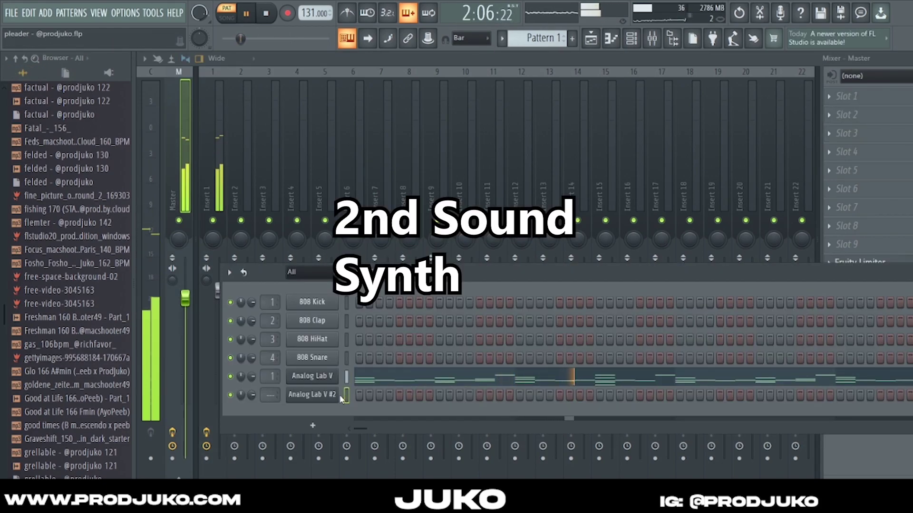
# - Paste the copied melody into the Analog Lab V #2 channel on mixer track 2 and lower that track's fader
pyautogui.hotkey('ctrl', 'v')
pyautogui.scroll(2, 270, 395)
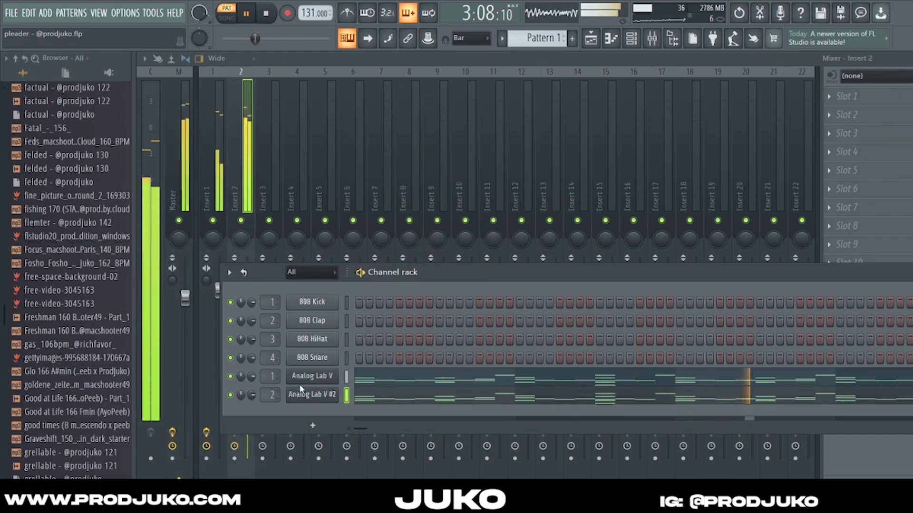
pyautogui.click(243, 233)
pyautogui.moveTo(247, 298); pyautogui.dragTo(247, 335)
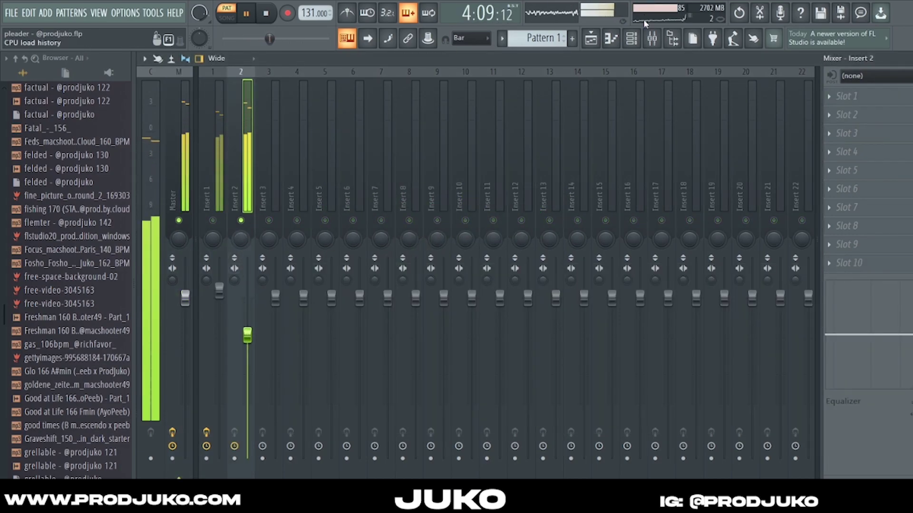
# - Open the Analog Lab V #2 instrument and audition presets from the Halucinate bank, including Walk
pyautogui.click(631, 38)
pyautogui.click(304, 403)
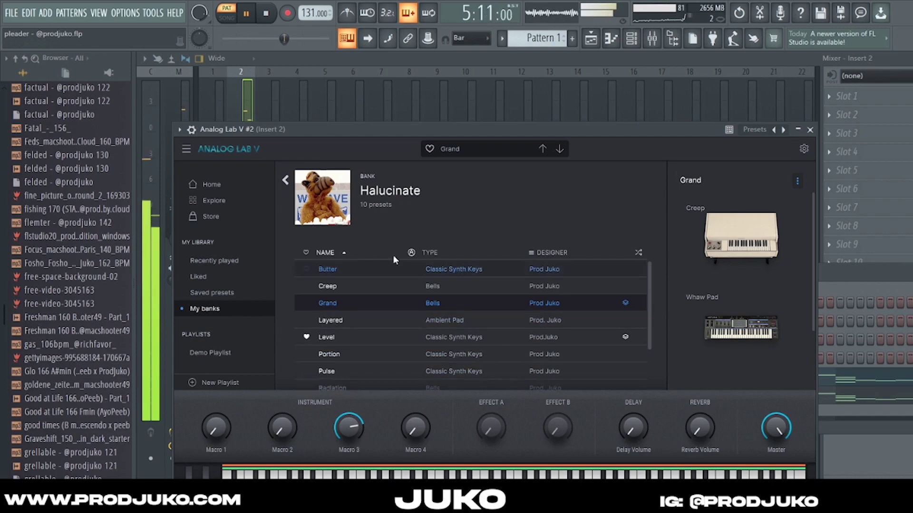
pyautogui.click(465, 311)
pyautogui.moveTo(404, 117); pyautogui.dragTo(517, 93)
pyautogui.click(474, 255)
pyautogui.scroll(-2, 519, 295)
pyautogui.click(517, 308)
pyautogui.click(564, 312)
pyautogui.scroll(-2, 561, 326)
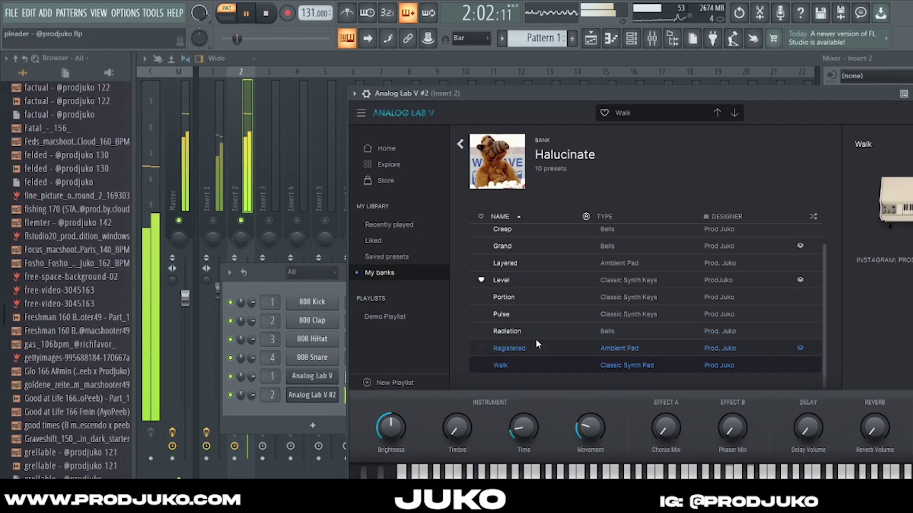
# - Audition the Radiation and Level presets and load the Layered preset in Analog Lab V #2
pyautogui.click(558, 334)
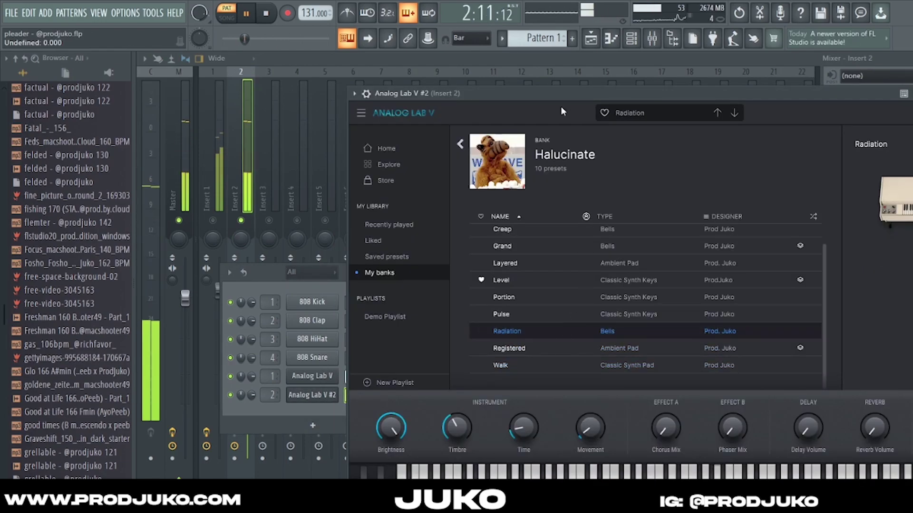
pyautogui.moveTo(526, 95); pyautogui.dragTo(560, 92)
pyautogui.click(589, 277)
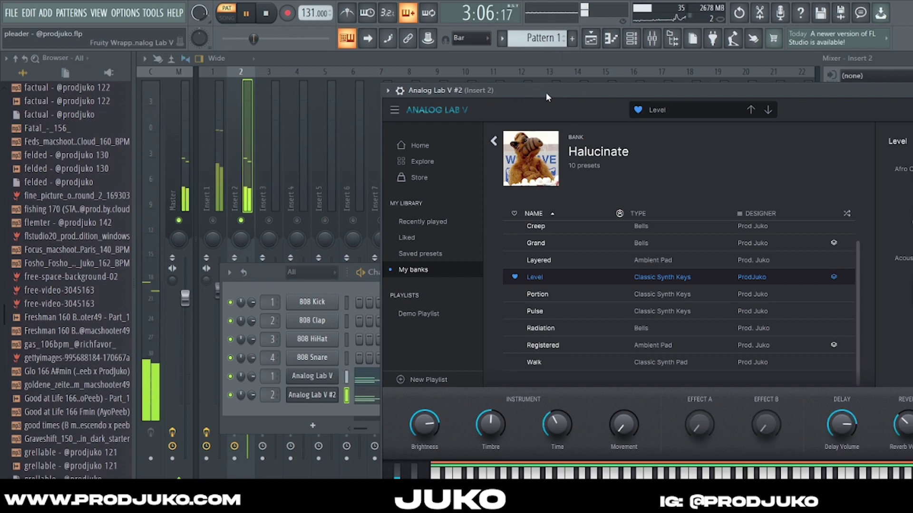
pyautogui.moveTo(545, 92); pyautogui.dragTo(527, 99)
pyautogui.scroll(1, 542, 300)
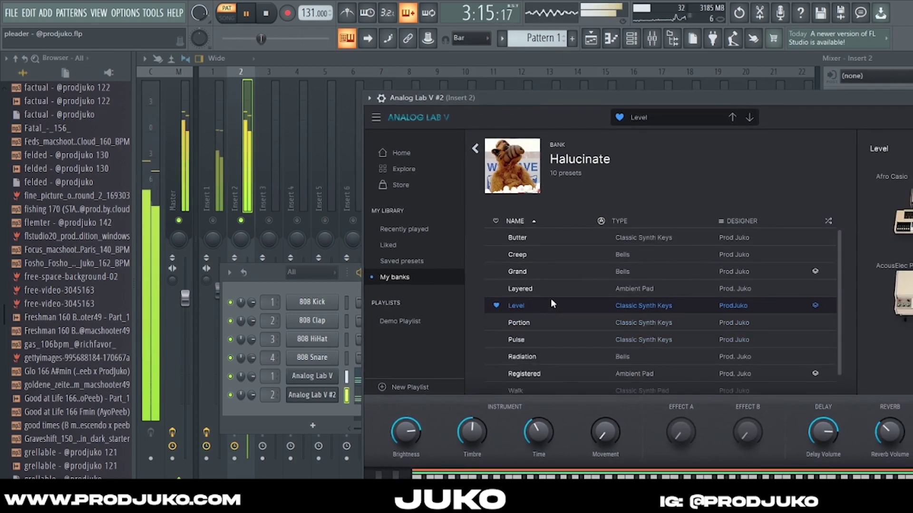
pyautogui.moveTo(646, 92); pyautogui.dragTo(519, 98)
pyautogui.click(424, 298)
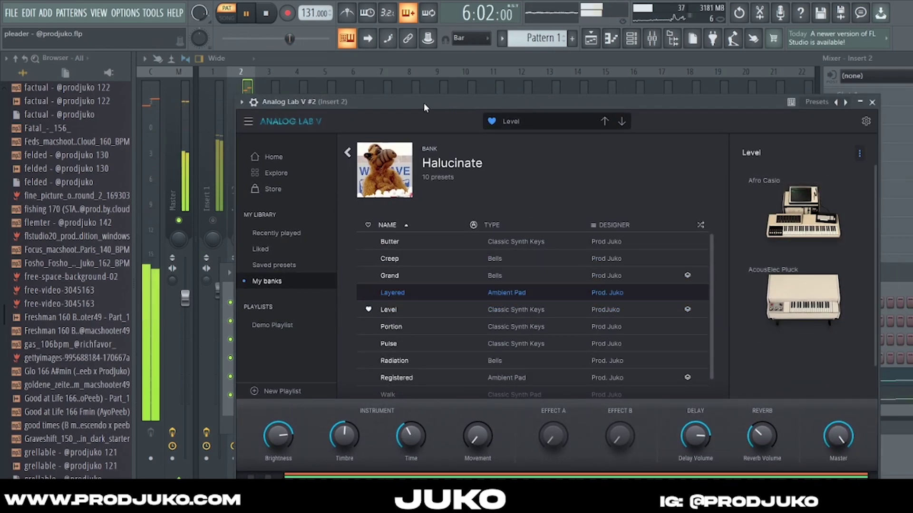
pyautogui.moveTo(449, 98); pyautogui.dragTo(465, 118)
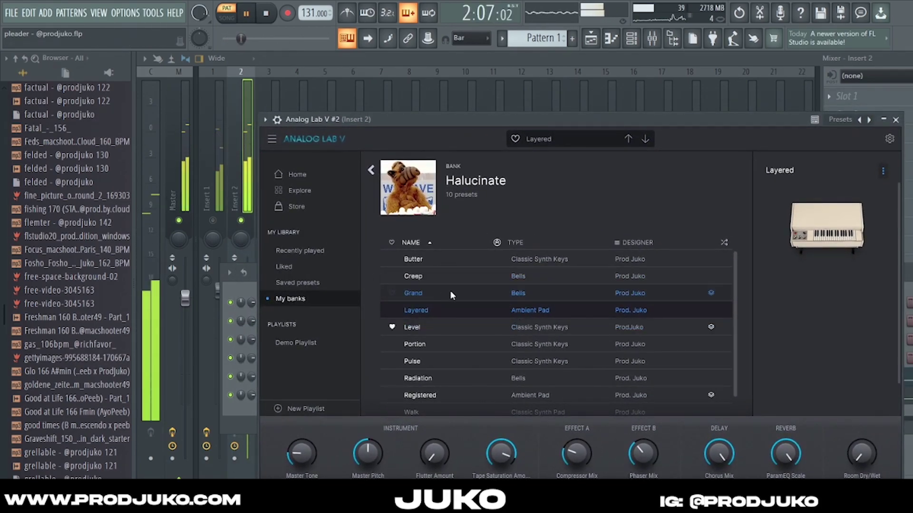
# - Raise mixer track 2's fader slightly and shape its sound with Fruity parametric EQ 2, cutting the lows and reducing the highest band
pyautogui.click(251, 192)
pyautogui.moveTo(247, 305); pyautogui.dragTo(247, 307)
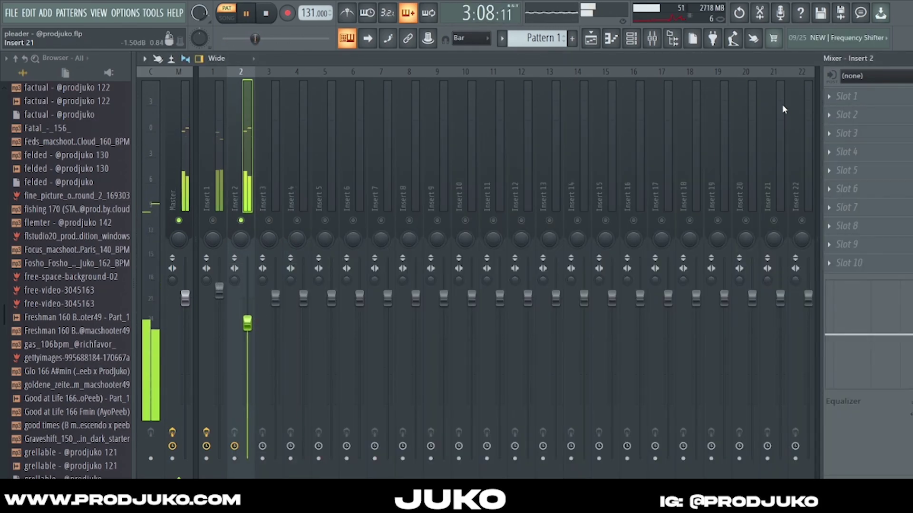
pyautogui.moveTo(297, 307); pyautogui.dragTo(349, 379)
pyautogui.moveTo(504, 309); pyautogui.dragTo(492, 351)
pyautogui.moveTo(469, 310); pyautogui.dragTo(463, 314)
pyautogui.moveTo(434, 309); pyautogui.dragTo(430, 315)
# - Release the solo on mixer track 2 and rebalance the faders of tracks 1 and 2, raising track 2
pyautogui.click(242, 175)
pyautogui.rightClick(240, 220)
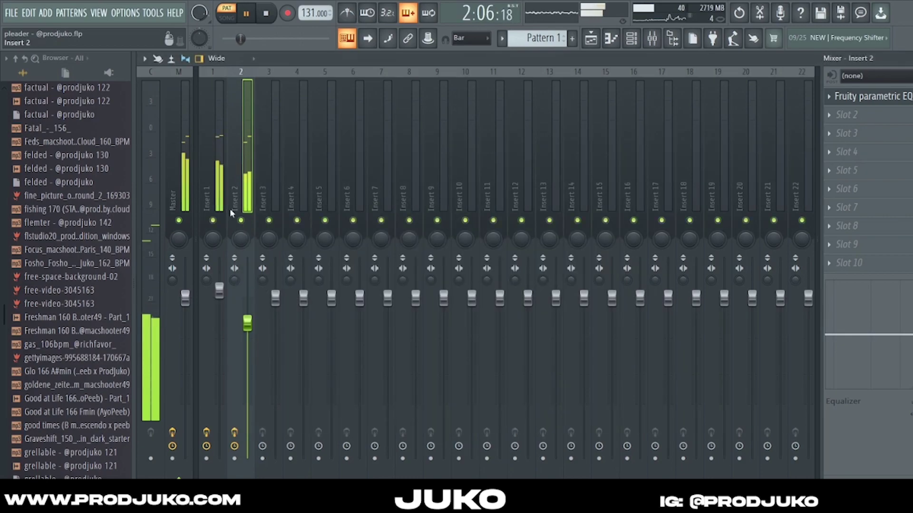
pyautogui.click(221, 298)
pyautogui.moveTo(246, 326); pyautogui.dragTo(248, 303)
# - Open the Analog Lab V #2 notes in the piano roll and select the notes in the second half of the pattern
pyautogui.click(632, 38)
pyautogui.click(580, 399)
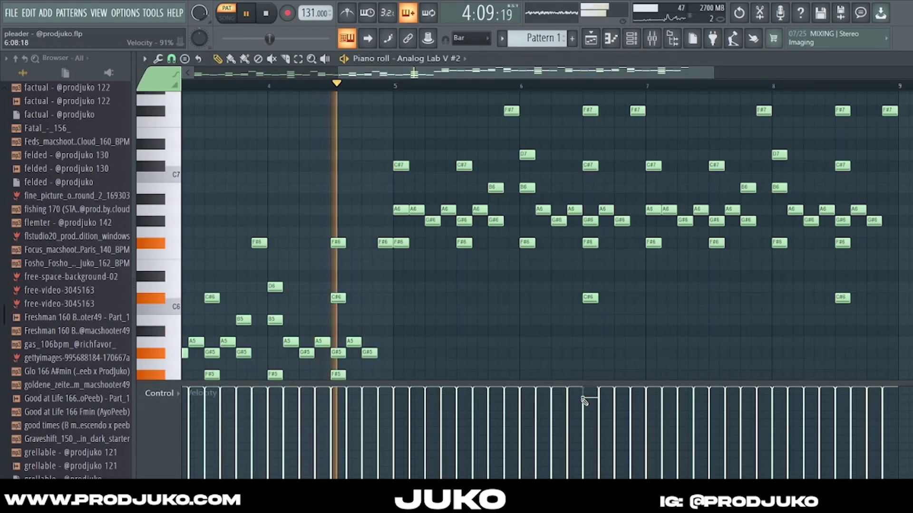
pyautogui.scroll(2, 459, 151)
pyautogui.scroll(-4, 438, 108)
pyautogui.click(298, 60)
pyautogui.moveTo(818, 127); pyautogui.dragTo(483, 357)
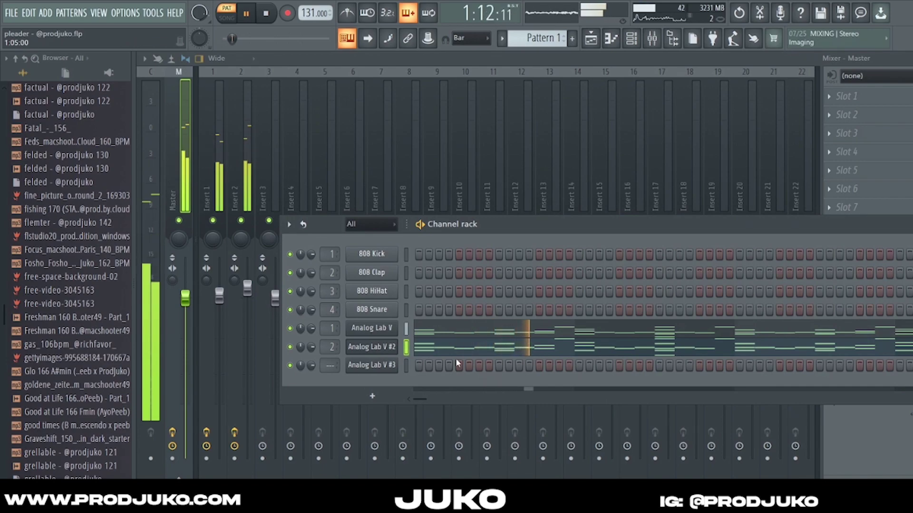
# - Put the melody on Analog Lab V #3, routed to mixer track 3, with that track soloed and its fader raised
pyautogui.press('space')
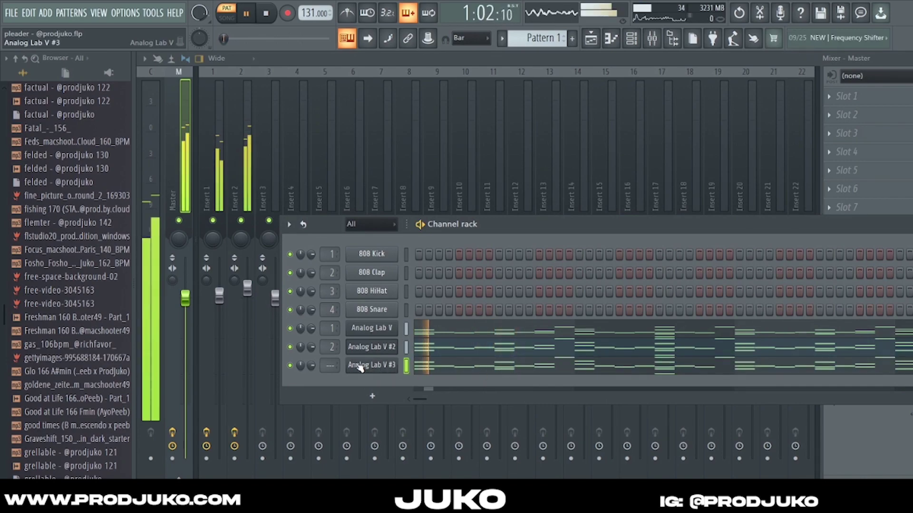
pyautogui.moveTo(330, 365); pyautogui.dragTo(330, 353)
pyautogui.click(257, 201)
pyautogui.rightClick(268, 219)
pyautogui.moveTo(275, 298); pyautogui.dragTo(275, 267)
# - Open the Analog Lab V #3 instrument and pick a preset for it
pyautogui.click(631, 38)
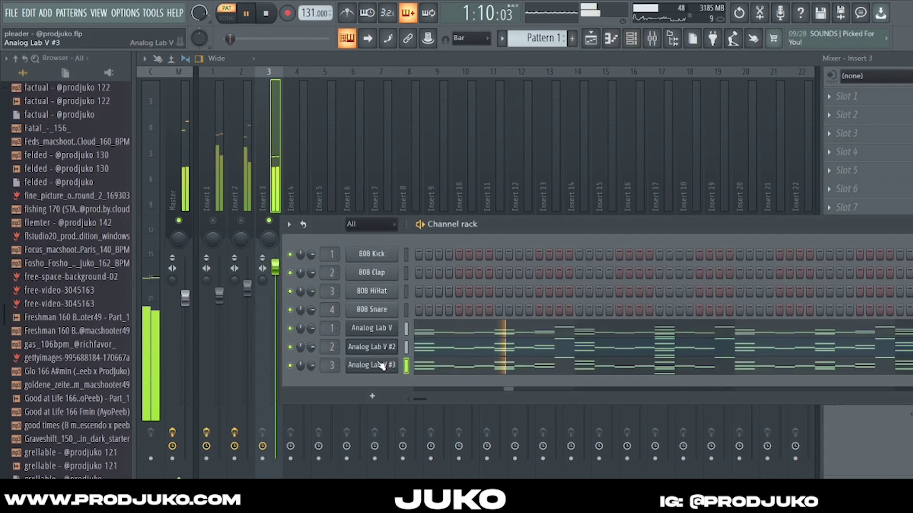
pyautogui.click(376, 361)
pyautogui.click(459, 307)
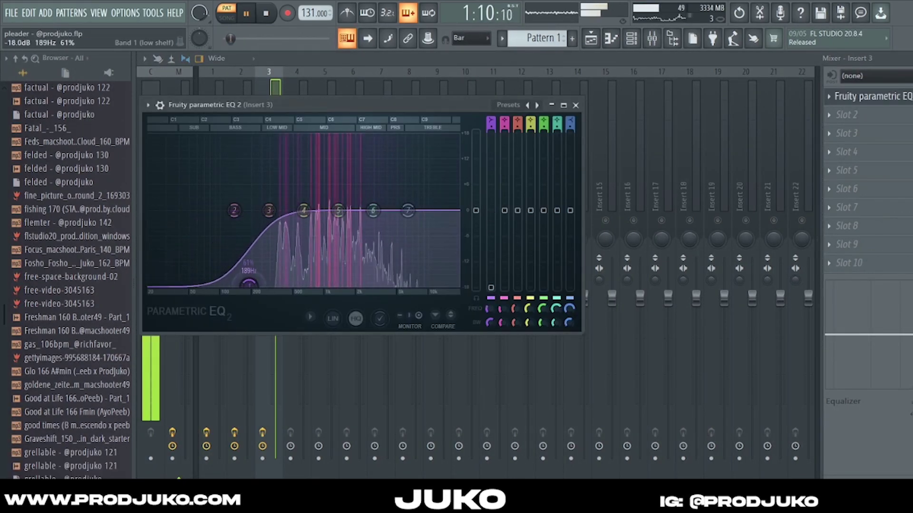
# - Lower band 7 and shift band 6 down in frequency in Insert 3's parametric EQ, and leave its Fruity Reeverb 2 at 58% wet
pyautogui.moveTo(408, 211); pyautogui.dragTo(398, 251)
pyautogui.moveTo(373, 211); pyautogui.dragTo(332, 215)
pyautogui.click(575, 105)
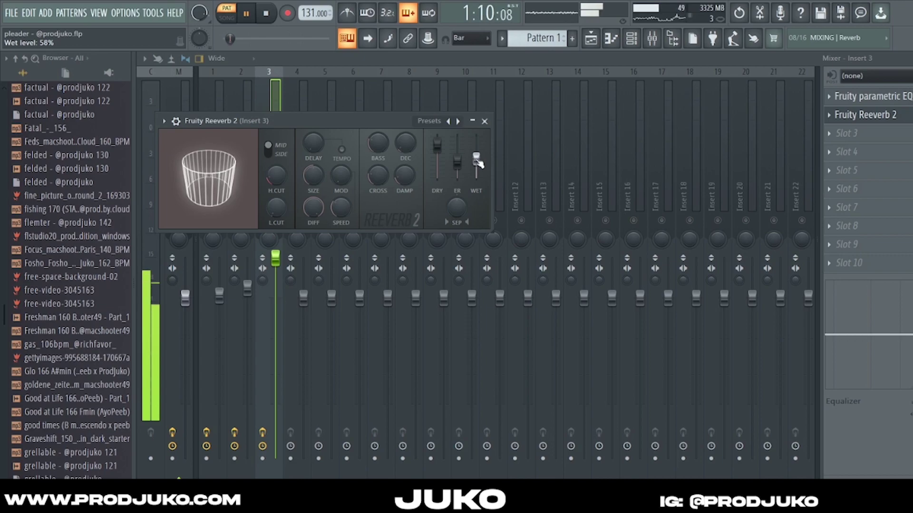
pyautogui.click(485, 121)
# - Stop playback and toggle solo on mixer tracks 2 and 1 until every track is active again
pyautogui.press('space')
pyautogui.rightClick(248, 222)
pyautogui.rightClick(241, 221)
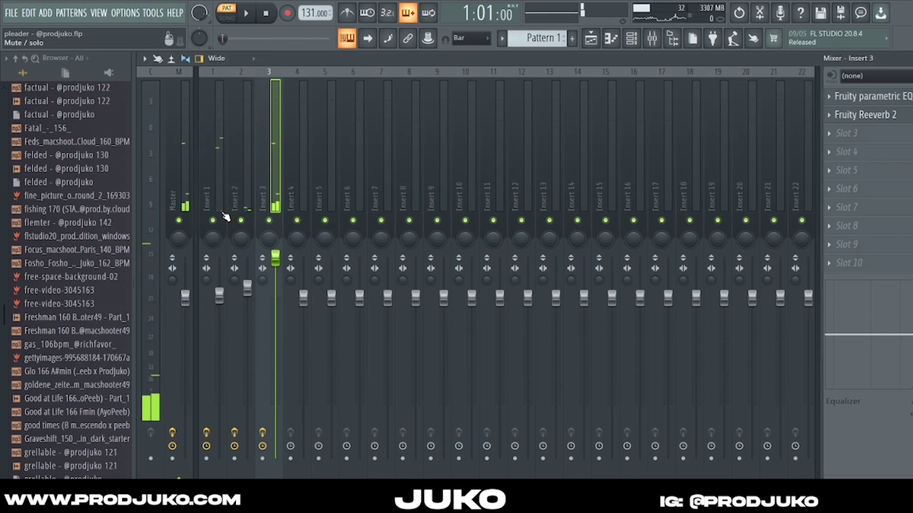
pyautogui.rightClick(213, 219)
pyautogui.rightClick(213, 220)
pyautogui.press('space')
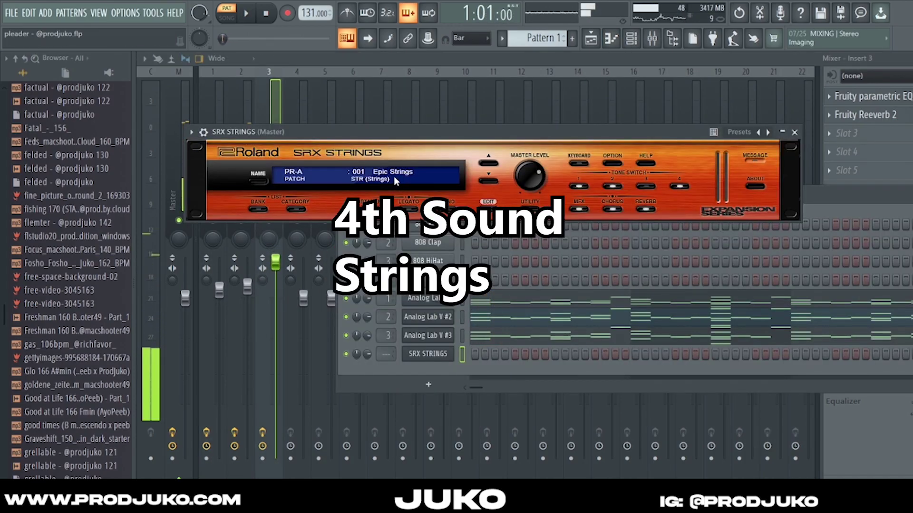
# - Browse the SRX STRINGS patches from 001 Epic Strings to PR-A 020 4Section ^ and close the plugin
pyautogui.scroll(-3, 393, 176)
pyautogui.scroll(-2, 393, 176)
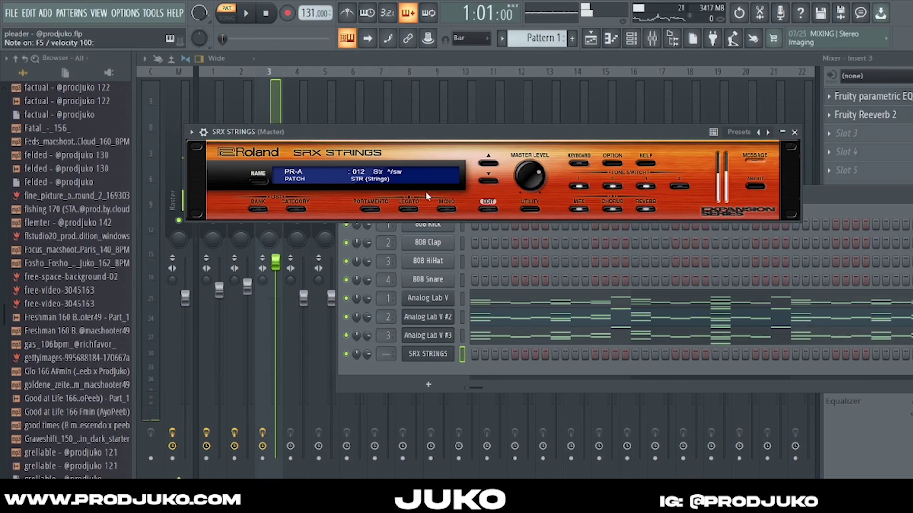
pyautogui.scroll(-2, 398, 178)
pyautogui.scroll(-1, 397, 177)
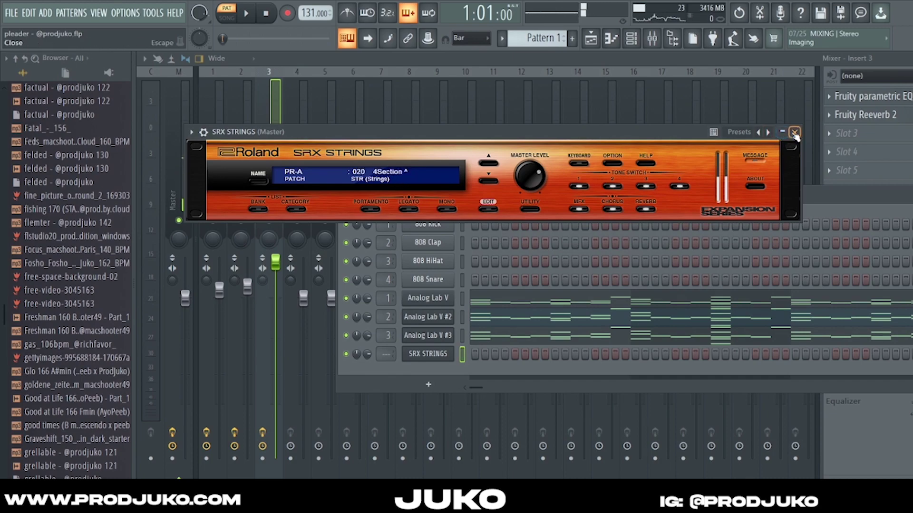
pyautogui.click(794, 132)
# - Resume playback and route the SRX STRINGS channel to mixer track 4
pyautogui.press('space')
pyautogui.moveTo(387, 354); pyautogui.dragTo(386, 344)
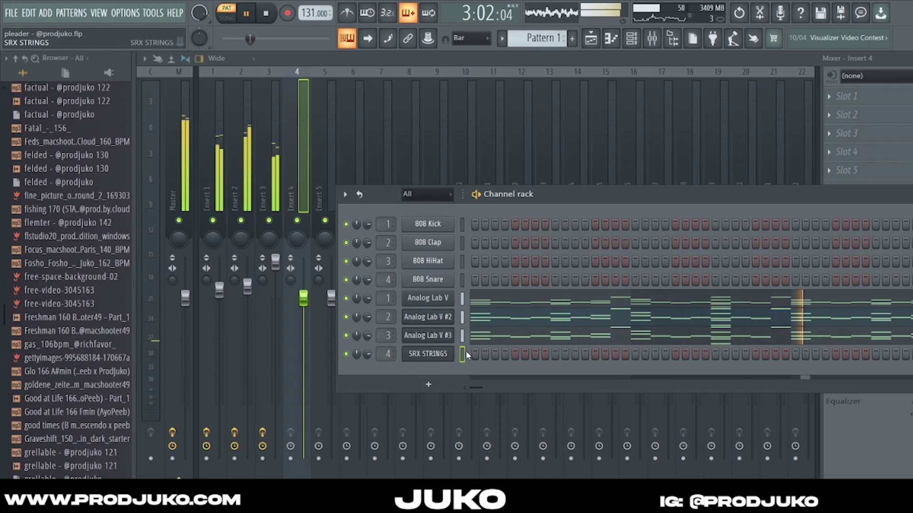
# - Write string chords in the SRX STRINGS piano roll over bars 1 and 2: F#5-A5-C#6 twice, F#5-B5-D6, and C#5-F#5-C#6-F#6
pyautogui.press('F7')
pyautogui.press('space')
pyautogui.press('space')
pyautogui.press('space')
pyautogui.scroll(-5, 265, 320)
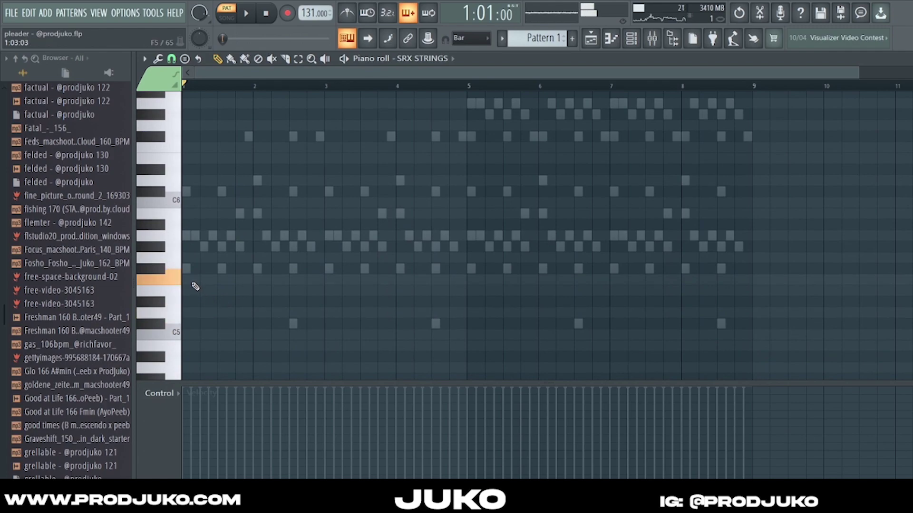
pyautogui.press('space')
pyautogui.scroll(3, 182, 268)
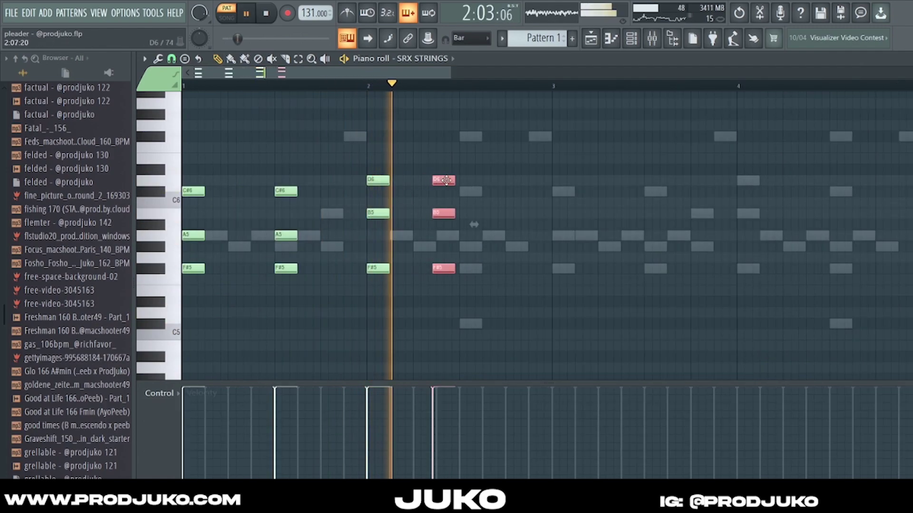
pyautogui.press('space')
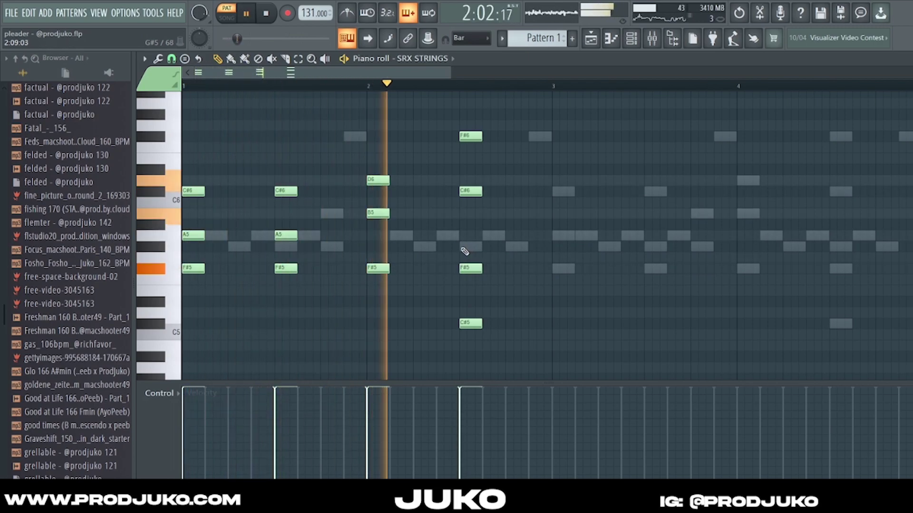
# - Compare the string chords with the Analog Lab V melody in the piano roll and return to the SRX STRINGS notes
pyautogui.press('F6')
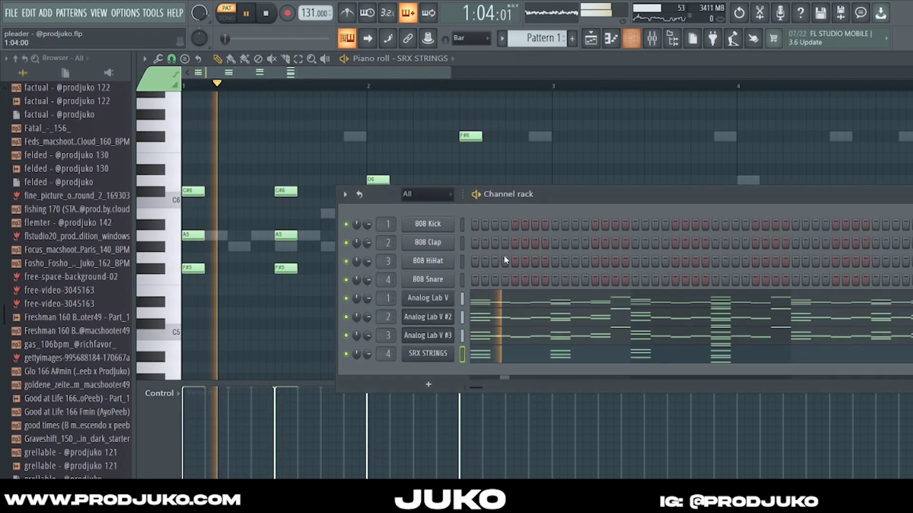
pyautogui.click(488, 301)
pyautogui.press('space')
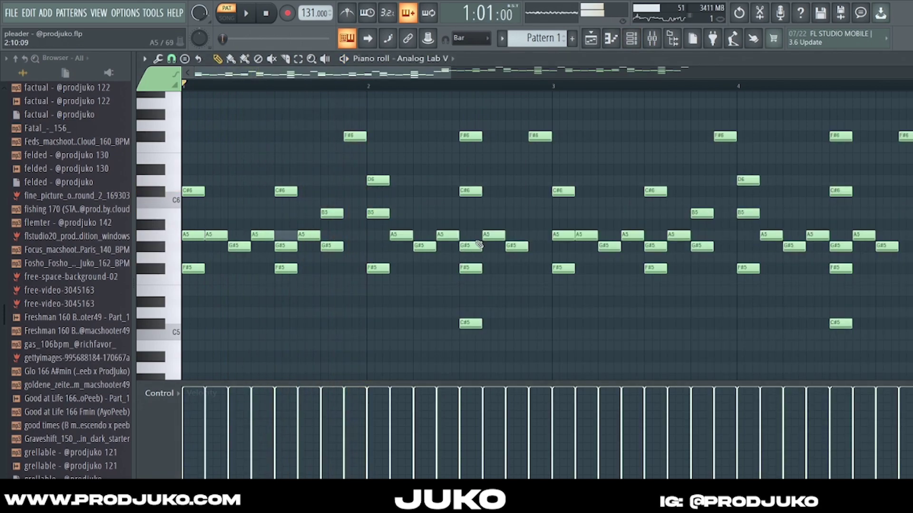
pyautogui.press('space')
pyautogui.press('F6')
pyautogui.click(520, 353)
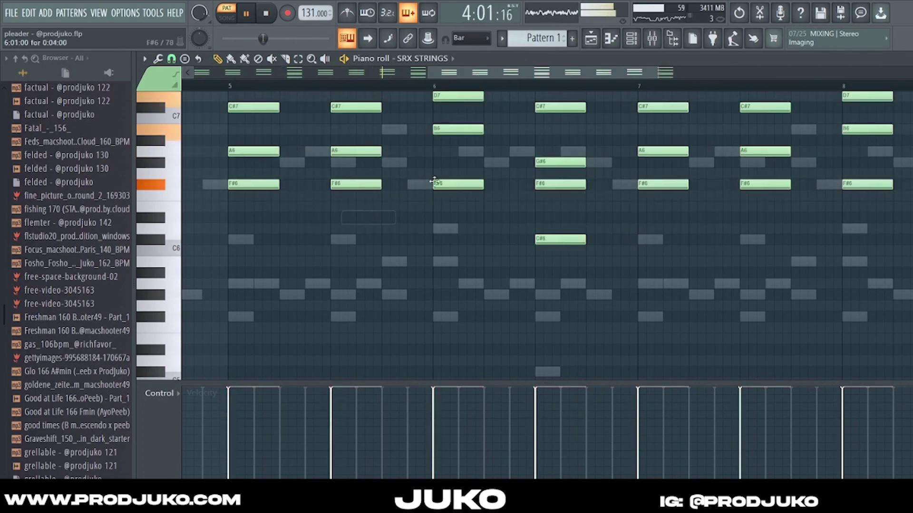
# - Solo mixer track 4 with its fader slightly raised and Fruity Reeverb 2 at 59% wet
pyautogui.press('F9')
pyautogui.click(274, 199)
pyautogui.moveTo(307, 302); pyautogui.dragTo(312, 296)
pyautogui.rightClick(296, 220)
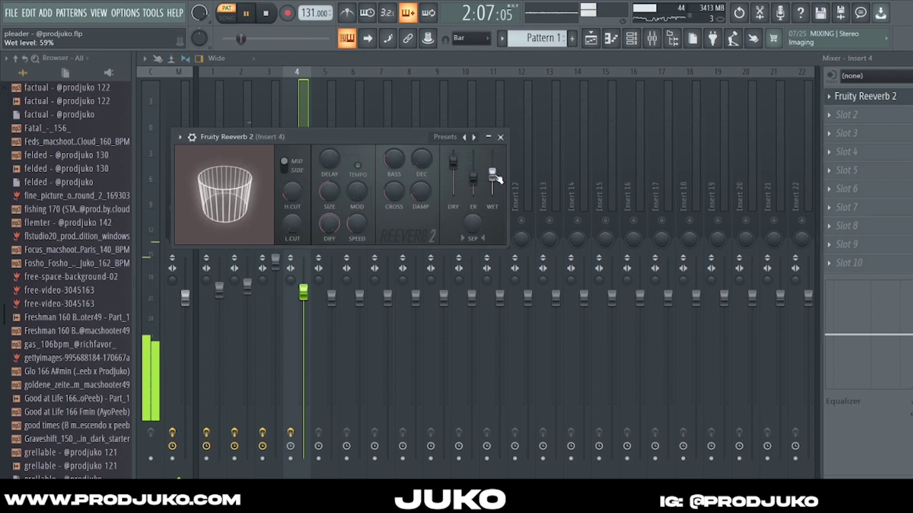
pyautogui.click(504, 138)
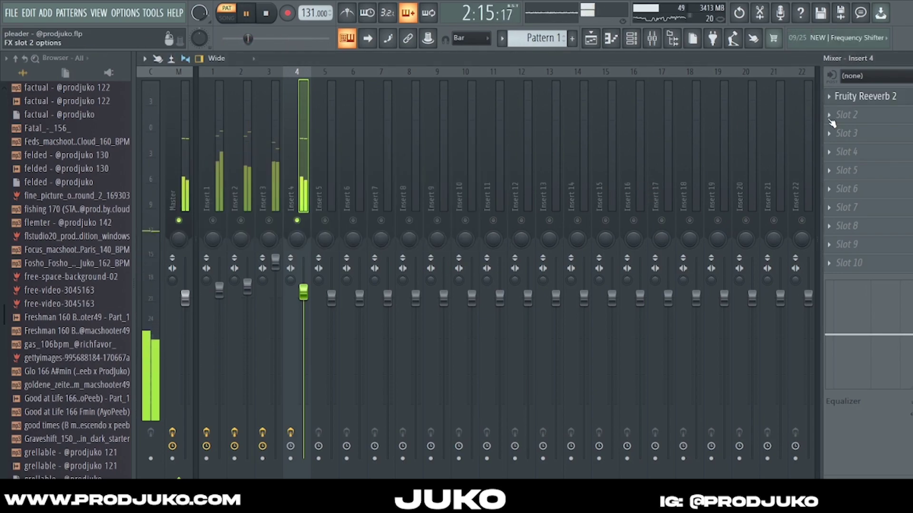
# - Add a parametric EQ in slot 2 of Insert 4, cutting the lows, lowering the highest band and shifting band 6 down
pyautogui.click(665, 427)
pyautogui.moveTo(247, 259); pyautogui.dragTo(291, 333)
pyautogui.moveTo(455, 259); pyautogui.dragTo(452, 298)
pyautogui.moveTo(421, 259); pyautogui.dragTo(382, 261)
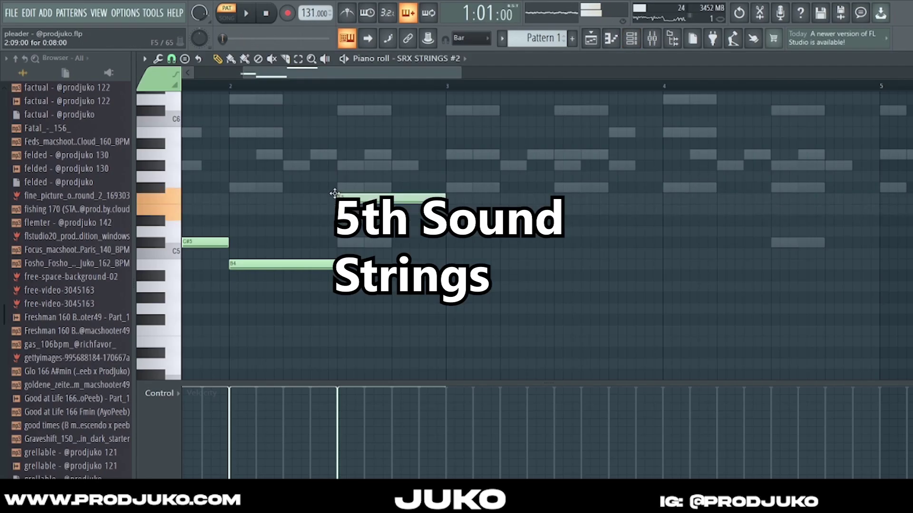
# - Raise the last SRX STRINGS #2 note in bar 2 to F#5 and duplicate the three-note phrase C#5, B4, F#5 into bars 3 and 4
pyautogui.moveTo(335, 194)
pyautogui.mouseDown()
pyautogui.moveTo(332, 247)
pyautogui.moveTo(336, 172)
pyautogui.moveTo(336, 186)
pyautogui.mouseUp()
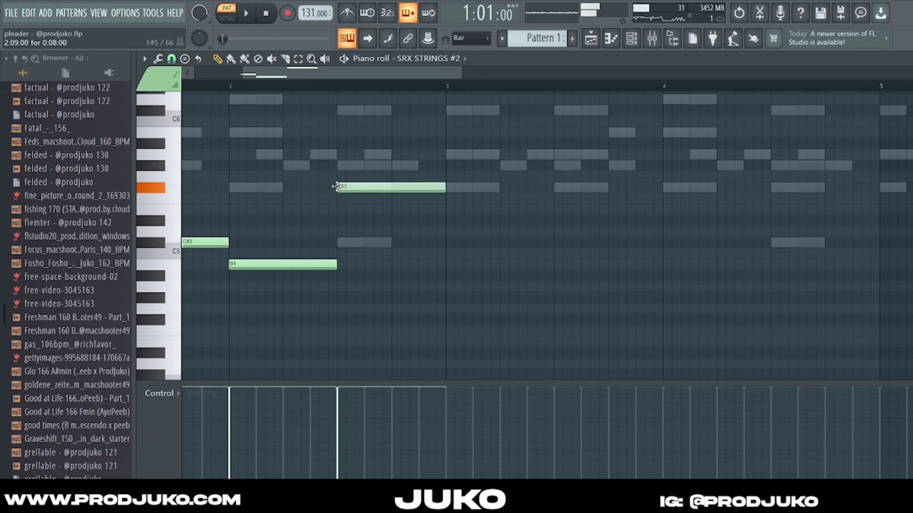
pyautogui.scroll(-3, 380, 82)
pyautogui.click(299, 60)
pyautogui.moveTo(441, 127)
pyautogui.mouseDown()
pyautogui.moveTo(414, 182)
pyautogui.moveTo(314, 272)
pyautogui.mouseUp()
pyautogui.moveTo(393, 195); pyautogui.dragTo(446, 147)
pyautogui.moveTo(502, 138)
pyautogui.mouseDown()
pyautogui.moveTo(279, 290)
pyautogui.moveTo(250, 288)
pyautogui.mouseUp()
pyautogui.click(218, 59)
pyautogui.hotkey('ctrl', 'b')
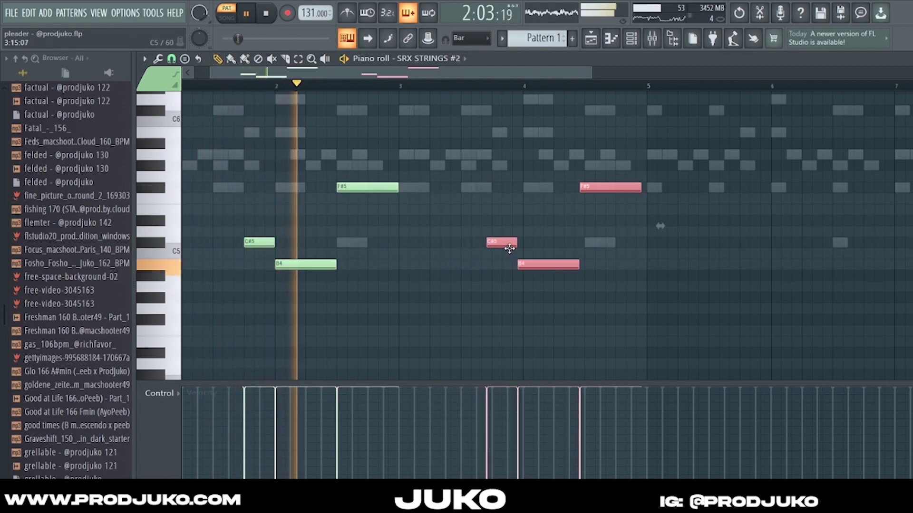
# - Duplicate the three-note SRX STRINGS #2 phrase twice more so it repeats through bar 8
pyautogui.scroll(-3, 485, 73)
pyautogui.moveTo(399, 187); pyautogui.dragTo(522, 190)
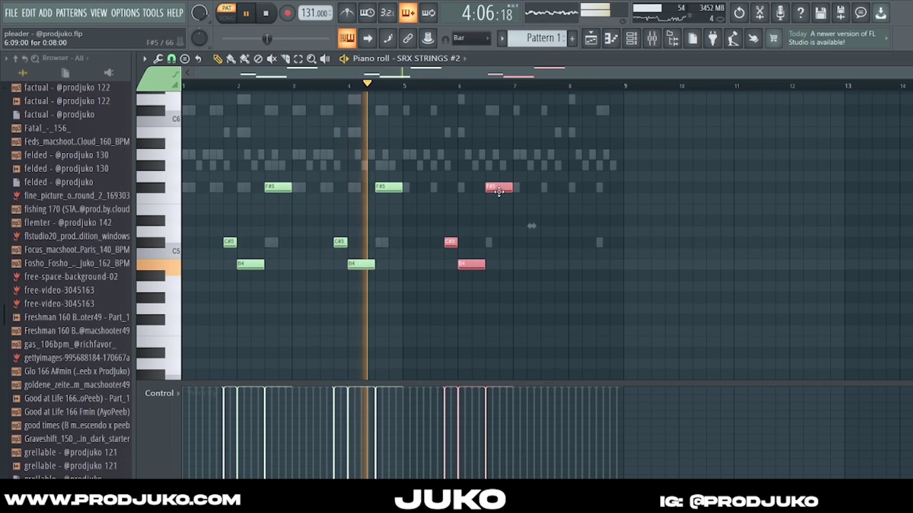
pyautogui.scroll(3, 500, 73)
pyautogui.moveTo(502, 186); pyautogui.dragTo(686, 186)
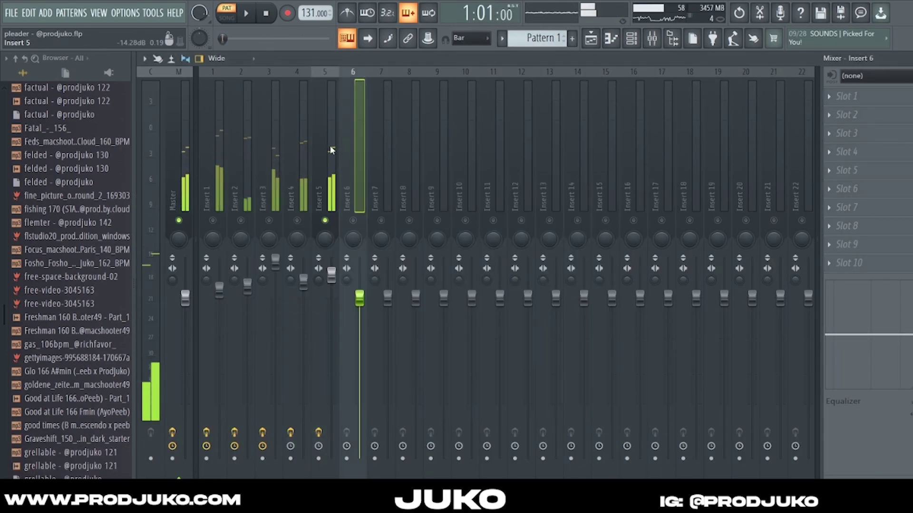
# - Play the pattern with mixer track 1 soloed, bringing in tracks 2 and 3 one after the other
pyautogui.click(332, 150)
pyautogui.rightClick(217, 221)
pyautogui.click(221, 182)
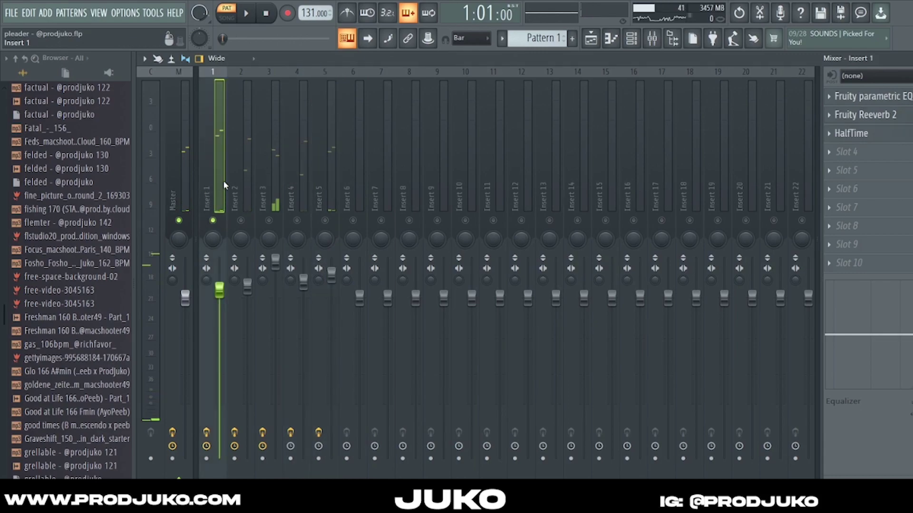
pyautogui.click(247, 203)
pyautogui.press('space')
pyautogui.click(241, 220)
pyautogui.click(268, 220)
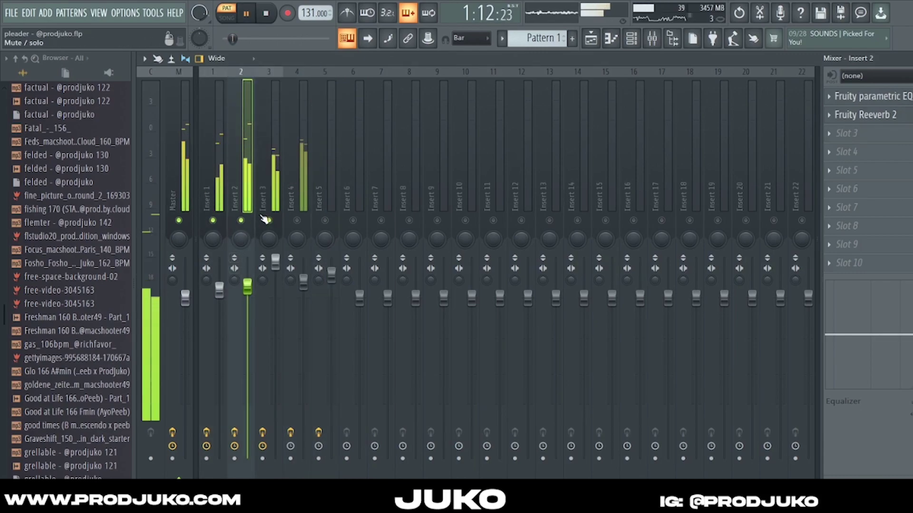
# - Re-enable all mixer tracks and raise the Insert 4 fader
pyautogui.rightClick(242, 220)
pyautogui.rightClick(241, 220)
pyautogui.click(263, 186)
pyautogui.click(293, 166)
pyautogui.click(320, 157)
pyautogui.moveTo(304, 283); pyautogui.dragTo(303, 269)
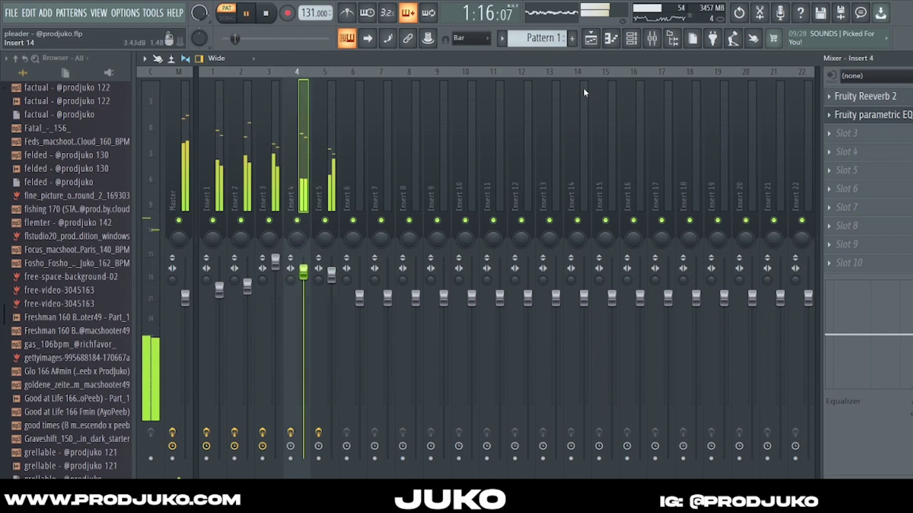
# - Delete the Pattern 1 clip from Track 5 of the playlist
pyautogui.click(591, 38)
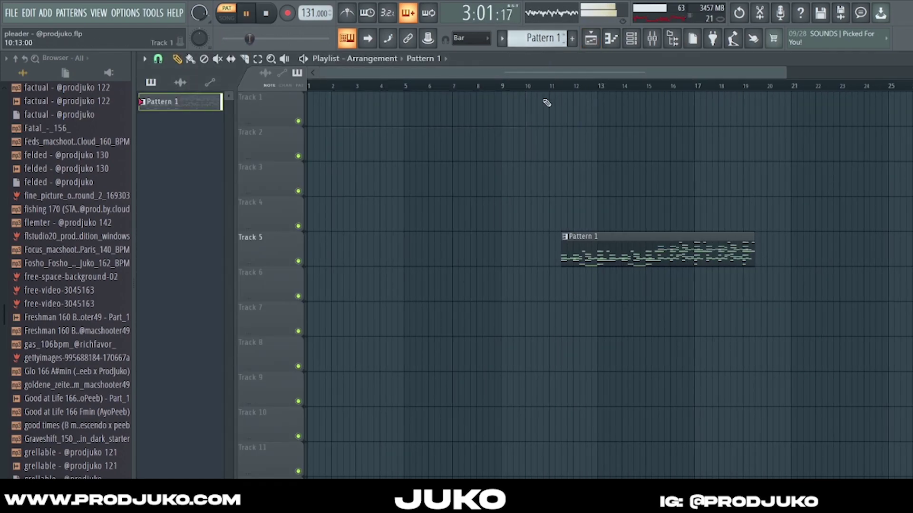
pyautogui.rightClick(602, 252)
pyautogui.press('space')
pyautogui.press('space')
# - Set the Insert 5 mixer volume to 118% while playing the pattern
pyautogui.click(613, 42)
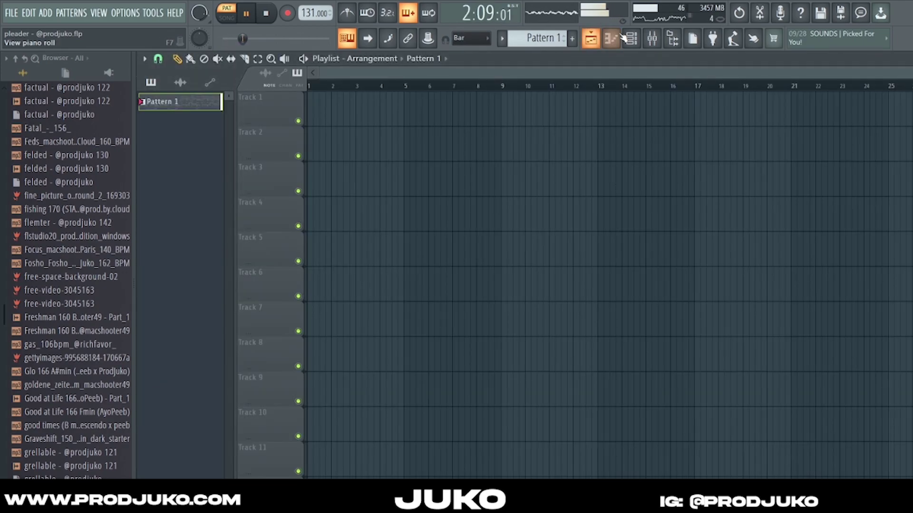
pyautogui.click(651, 38)
pyautogui.click(330, 209)
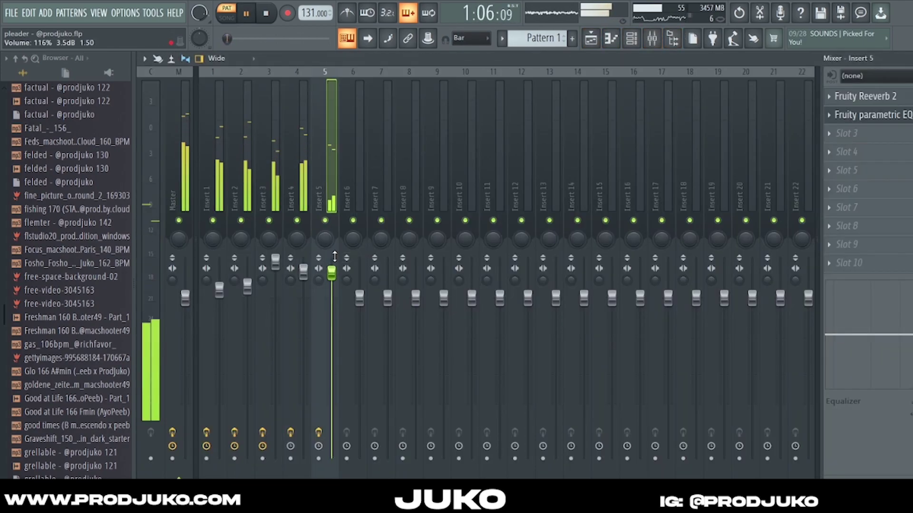
pyautogui.rightClick(325, 220)
pyautogui.click(590, 38)
pyautogui.click(651, 38)
pyautogui.press('space')
pyautogui.click(590, 38)
pyautogui.click(652, 38)
pyautogui.moveTo(332, 271); pyautogui.dragTo(332, 269)
pyautogui.press('space')
pyautogui.press('space')
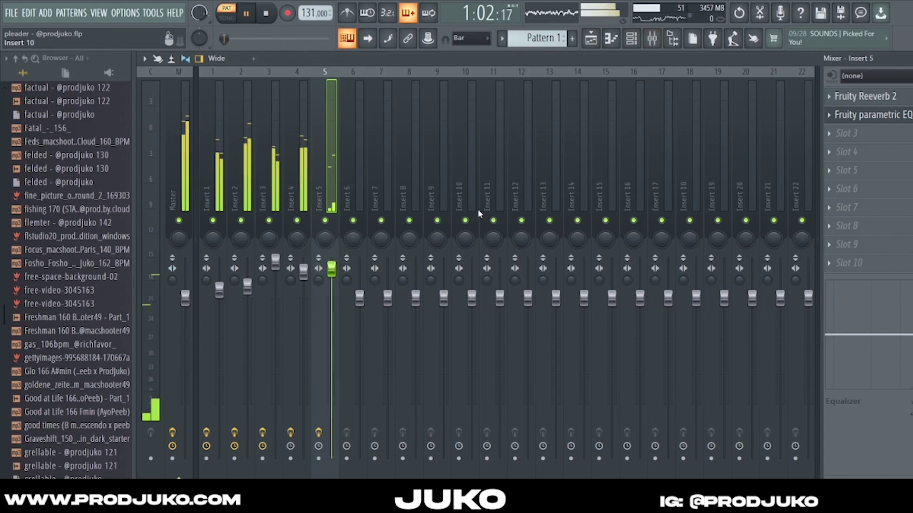
pyautogui.click(590, 38)
pyautogui.click(651, 38)
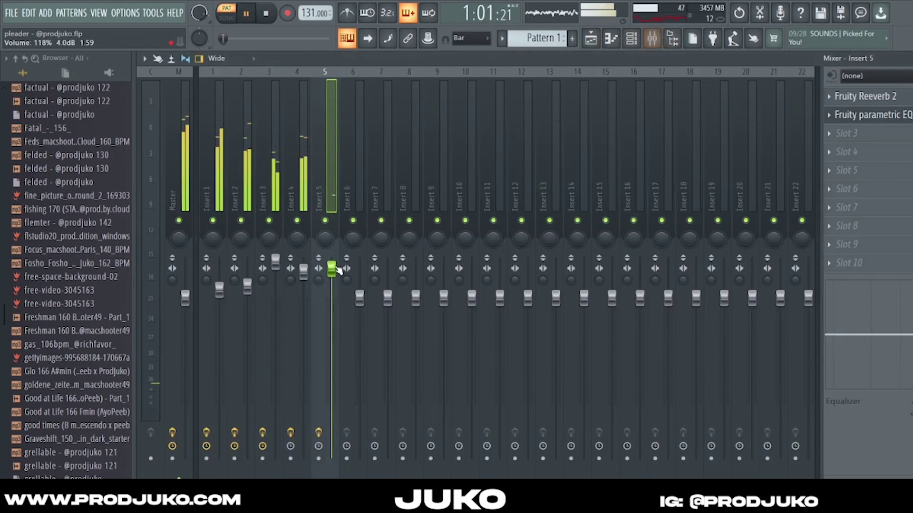
# - Try placing the rendered Pattern 1 audio clip on playlist Track 1 and remove it
pyautogui.click(591, 38)
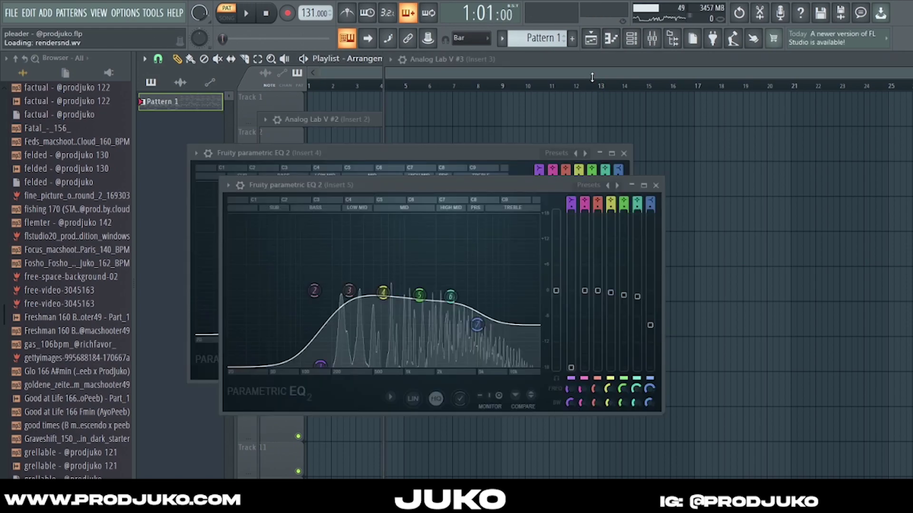
pyautogui.click(350, 98)
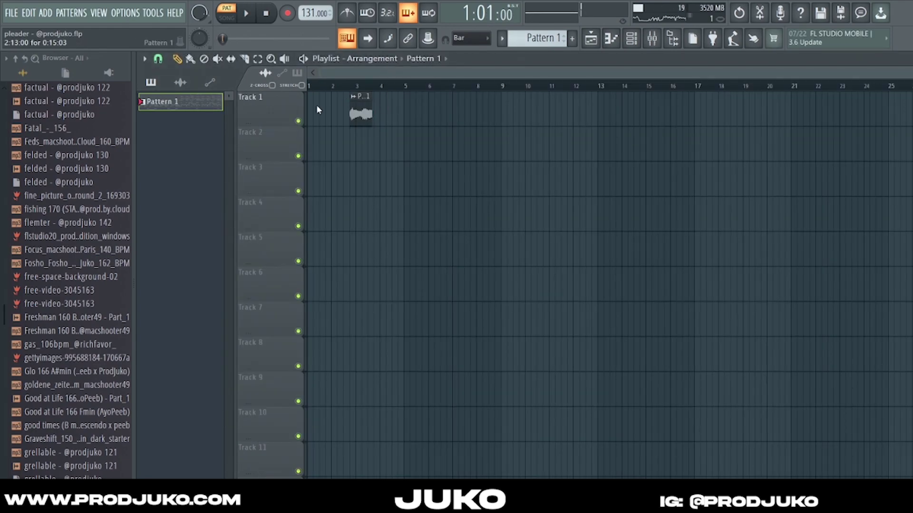
pyautogui.rightClick(365, 110)
pyautogui.press('space')
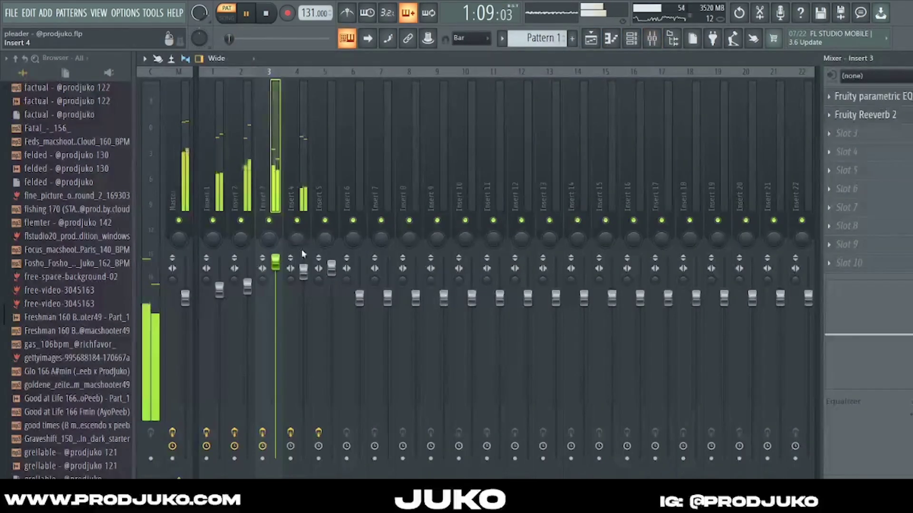
pyautogui.click(301, 261)
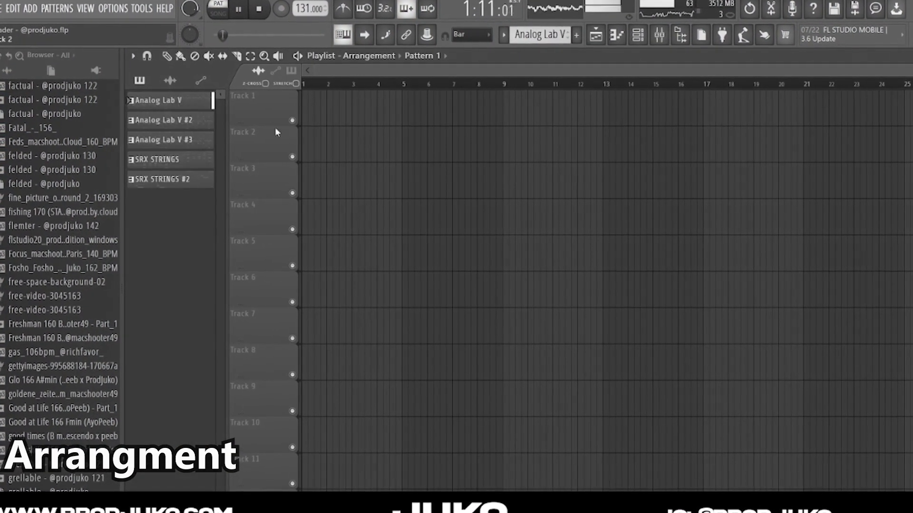
# - Place the five instrument patterns at bar 1, one on each of Tracks 1 to 5
pyautogui.click(164, 161)
pyautogui.click(296, 221)
pyautogui.click(157, 182)
pyautogui.click(296, 250)
# - Place Analog Lab V on Track 1 and Analog Lab V #2 on Track 2 at bar 9
pyautogui.click(154, 99)
pyautogui.click(509, 97)
pyautogui.click(489, 144)
pyautogui.click(525, 149)
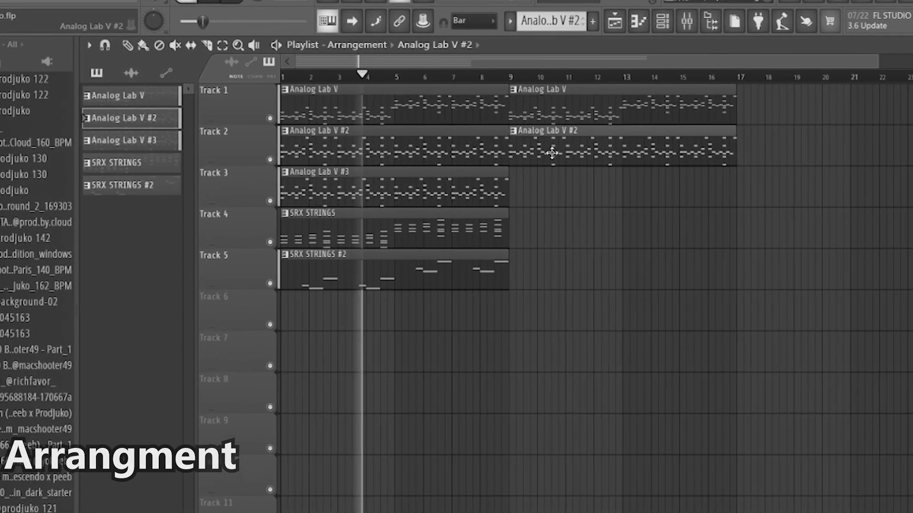
# - Try adding and removing Analog Lab V #3 clips on Track 3 while playing the arrangement
pyautogui.scroll(-3, 547, 151)
pyautogui.press('space')
pyautogui.press('space')
pyautogui.click(341, 179)
pyautogui.rightClick(333, 179)
pyautogui.click(291, 180)
pyautogui.press('space')
pyautogui.rightClick(300, 183)
pyautogui.click(302, 182)
pyautogui.rightClick(318, 184)
pyautogui.click(274, 186)
pyautogui.press('space')
pyautogui.press('space')
pyautogui.rightClick(296, 194)
pyautogui.click(281, 190)
pyautogui.click(460, 190)
pyautogui.rightClick(463, 190)
pyautogui.press('space')
pyautogui.scroll(-2, 428, 109)
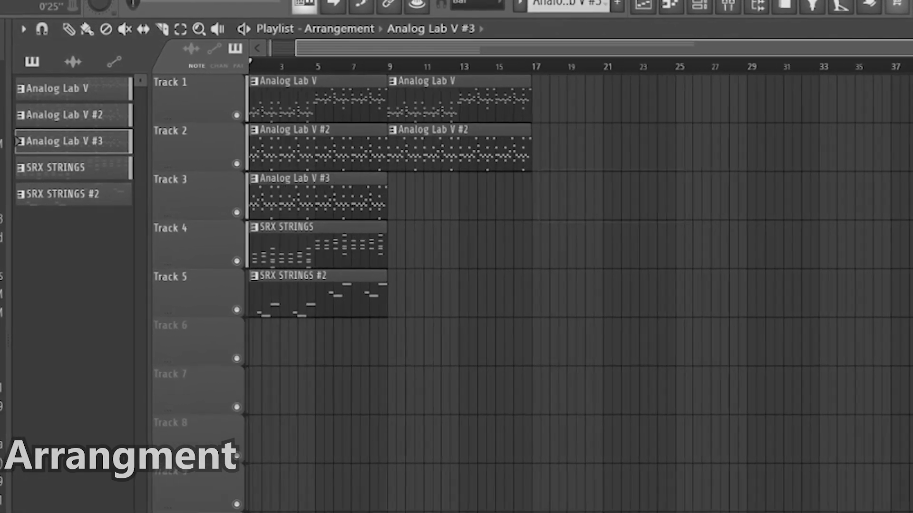
# - Place a second Analog Lab V #3 clip at bar 9 on Track 3
pyautogui.scroll(4, 570, 181)
pyautogui.click(693, 186)
pyautogui.scroll(-2, 618, 185)
pyautogui.rightClick(587, 185)
pyautogui.press('space')
pyautogui.press('space')
pyautogui.click(421, 195)
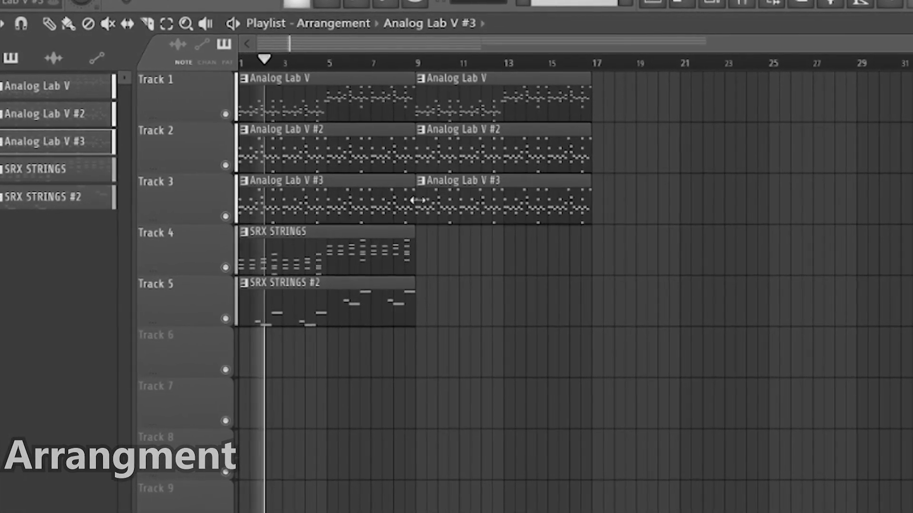
# - Place a second SRX STRINGS clip at bar 9 on Track 4 and play from there
pyautogui.click(404, 240)
pyautogui.click(423, 240)
pyautogui.click(404, 64)
# - Place Analog Lab V on Track 1 and SRX STRINGS on Track 2 at bar 17
pyautogui.click(568, 97)
pyautogui.click(595, 100)
pyautogui.click(571, 242)
pyautogui.click(583, 172)
pyautogui.scroll(-1, 586, 166)
pyautogui.click(505, 57)
# - Place Analog Lab V #2 on Track 1 and Analog Lab V #3 on Track 2 at bar 25
pyautogui.click(630, 91)
pyautogui.click(652, 93)
pyautogui.click(492, 156)
pyautogui.click(653, 195)
pyautogui.rightClick(661, 195)
pyautogui.click(655, 154)
pyautogui.click(683, 57)
# - Continue Track 1 with Analog Lab V at bar 33 and Analog Lab V #2 at bar 41
pyautogui.scroll(-2, 720, 83)
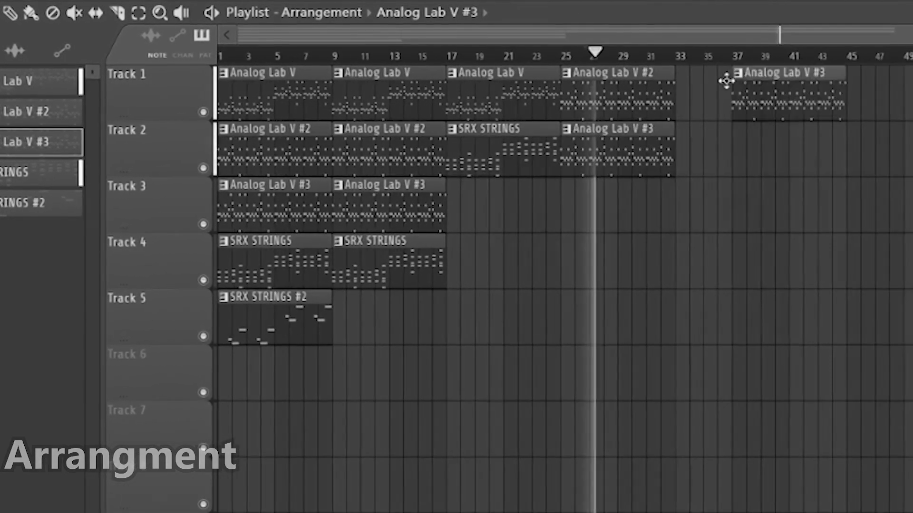
pyautogui.click(504, 91)
pyautogui.click(639, 91)
pyautogui.click(656, 57)
pyautogui.click(609, 90)
pyautogui.click(744, 88)
pyautogui.click(782, 53)
# - Extend Track 1 with solo clips of Analog Lab V #3 at bar 49, SRX STRINGS at bar 57 and SRX STRINGS #2 at bar 65
pyautogui.click(589, 152)
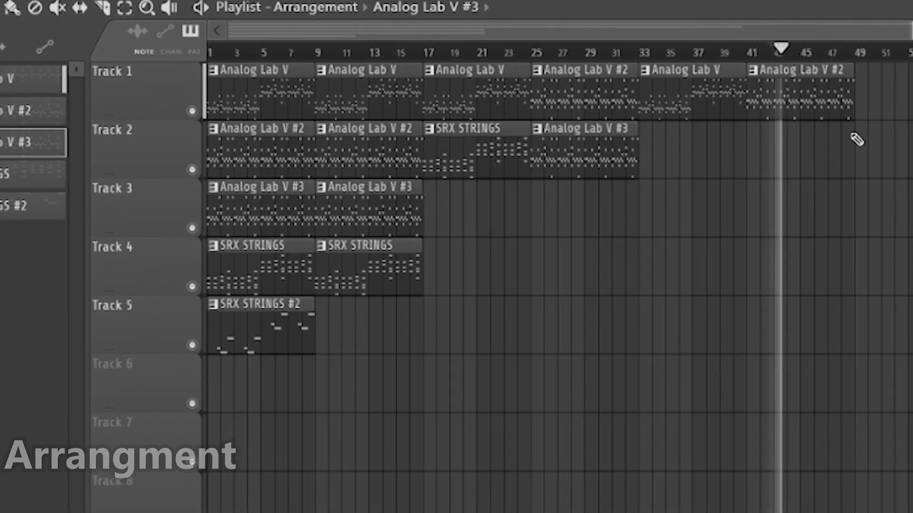
pyautogui.click(867, 92)
pyautogui.click(868, 52)
pyautogui.scroll(-2, 866, 86)
pyautogui.click(354, 257)
pyautogui.click(800, 68)
pyautogui.click(803, 50)
pyautogui.click(863, 93)
pyautogui.click(877, 49)
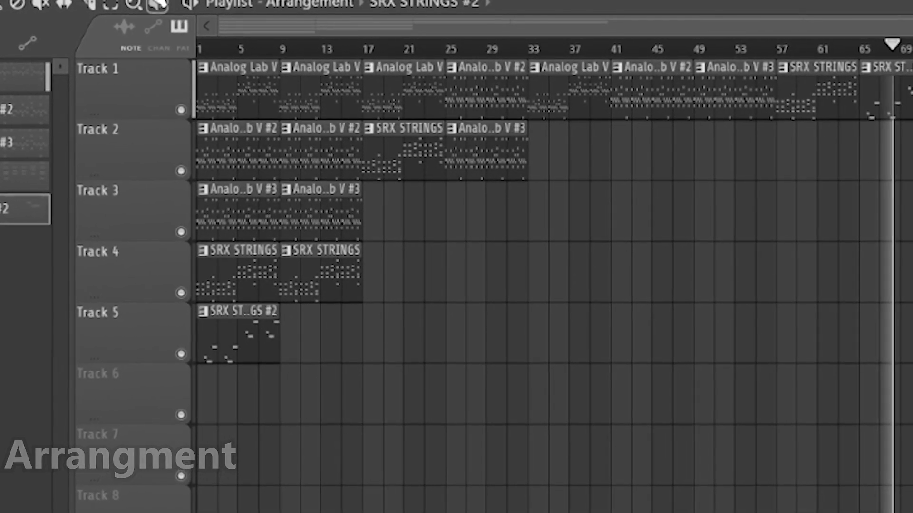
# - Consolidate the arrangement into one audio clip on Track 1 and delete the leftover muted pattern clips
pyautogui.press('l')
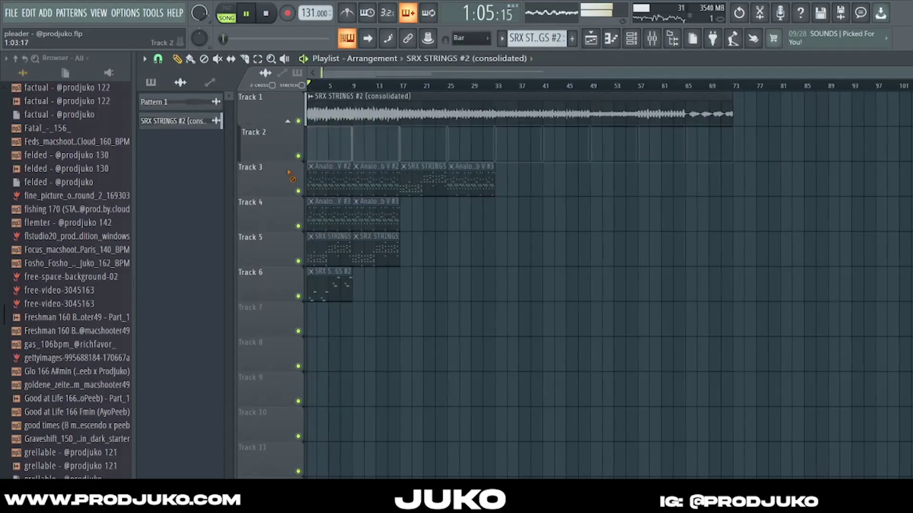
pyautogui.moveTo(288, 172)
pyautogui.mouseDown()
pyautogui.moveTo(401, 183)
pyautogui.moveTo(561, 175)
pyautogui.mouseUp()
pyautogui.press('space')
# - Copy the consolidated clip to bar 1 of Track 3, solo that track and open the copy's sampler settings
pyautogui.moveTo(371, 184); pyautogui.dragTo(309, 187)
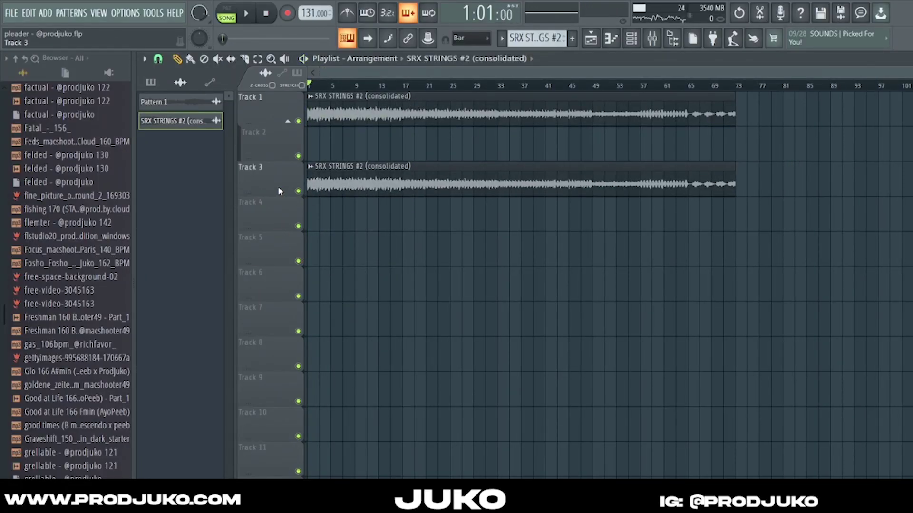
pyautogui.keyDown('ctrl'); pyautogui.click(298, 191); pyautogui.keyUp('ctrl')
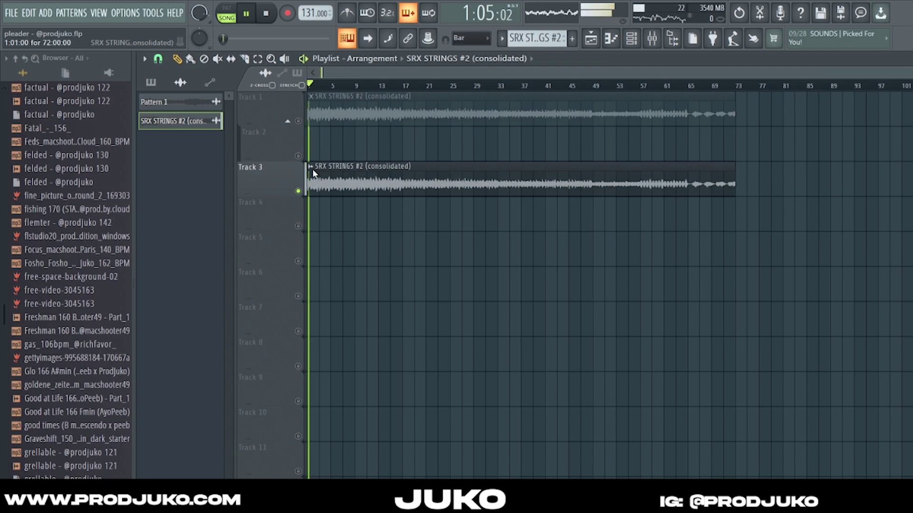
pyautogui.doubleClick(375, 184)
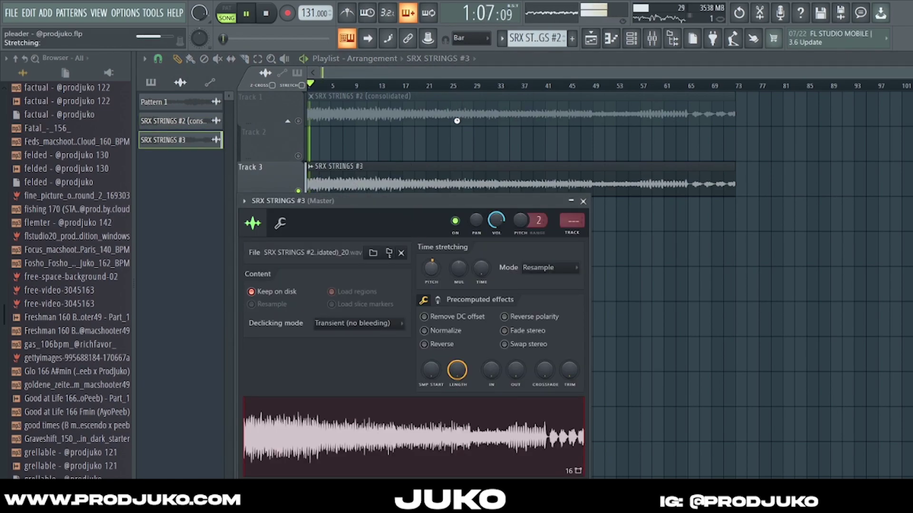
# - Replace the original consolidated clip on Track 1 with the unique SRX STRINGS #3 version
pyautogui.click(421, 135)
pyautogui.rightClick(421, 134)
pyautogui.rightClick(407, 114)
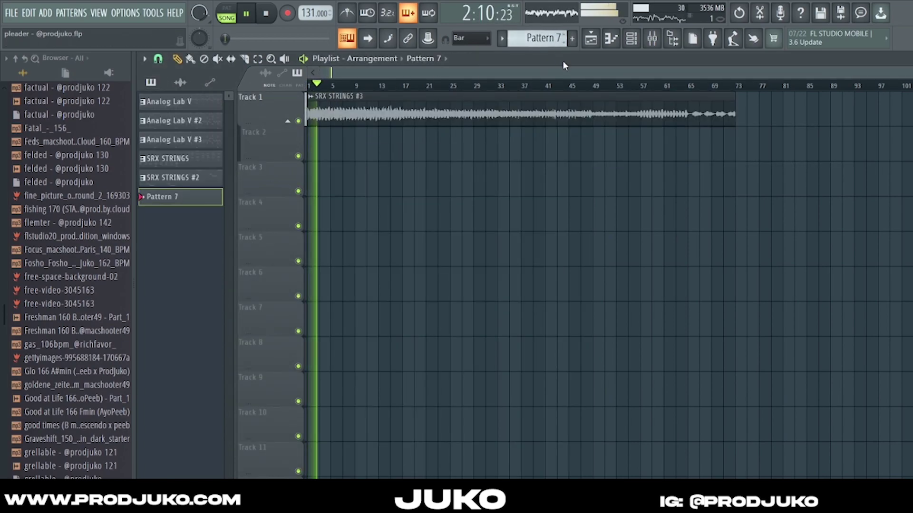
# - Place another copy of the melody audio clip on Track 2 and align it to bar 1
pyautogui.scroll(3, 570, 84)
pyautogui.click(367, 137)
pyautogui.click(358, 136)
pyautogui.rightClick(357, 134)
pyautogui.moveTo(369, 139); pyautogui.dragTo(309, 138)
pyautogui.press('space')
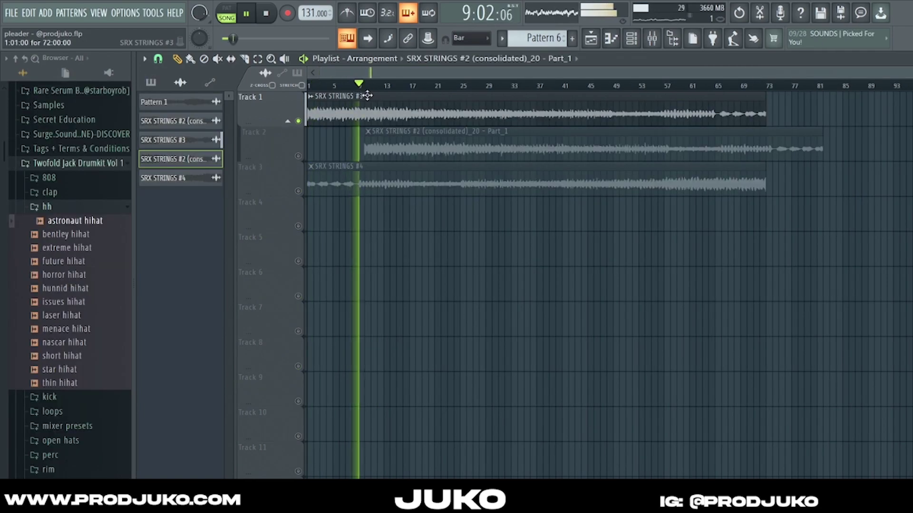
# - Trim SRX STRINGS #3 on Track 1 to end at bar 18 and place the Part_1 clip directly after it
pyautogui.moveTo(460, 136); pyautogui.dragTo(591, 136)
pyautogui.moveTo(763, 100); pyautogui.dragTo(441, 118)
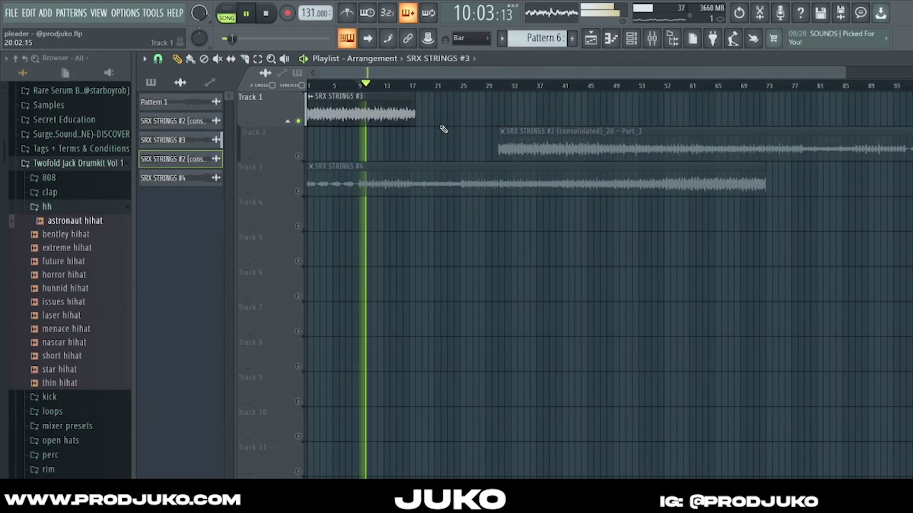
pyautogui.moveTo(536, 143); pyautogui.dragTo(454, 107)
pyautogui.click(412, 86)
pyautogui.scroll(-1, 476, 114)
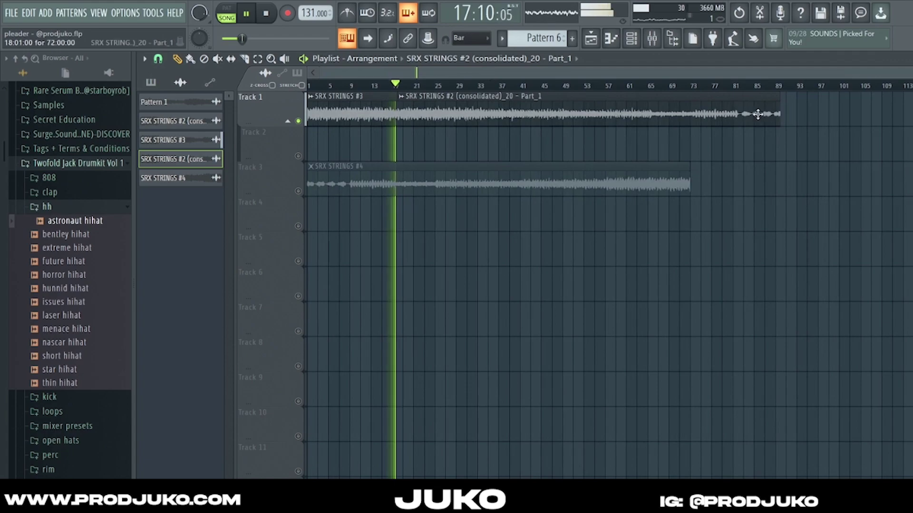
# - Shorten the Part_1 clip to about seven bars and move its start to bar 17, trimming the preceding clip to match
pyautogui.moveTo(780, 105); pyautogui.dragTo(588, 119)
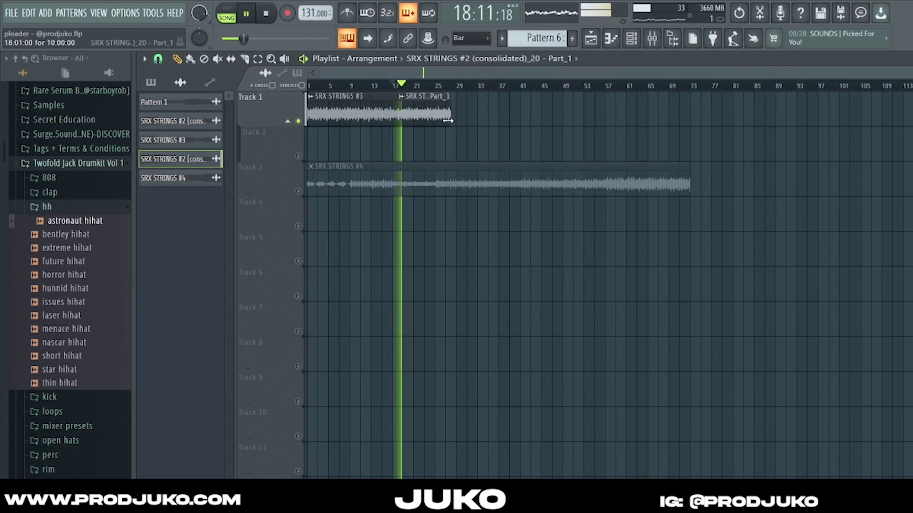
pyautogui.moveTo(437, 123); pyautogui.dragTo(393, 143)
pyautogui.scroll(3, 430, 119)
pyautogui.moveTo(489, 106); pyautogui.dragTo(476, 114)
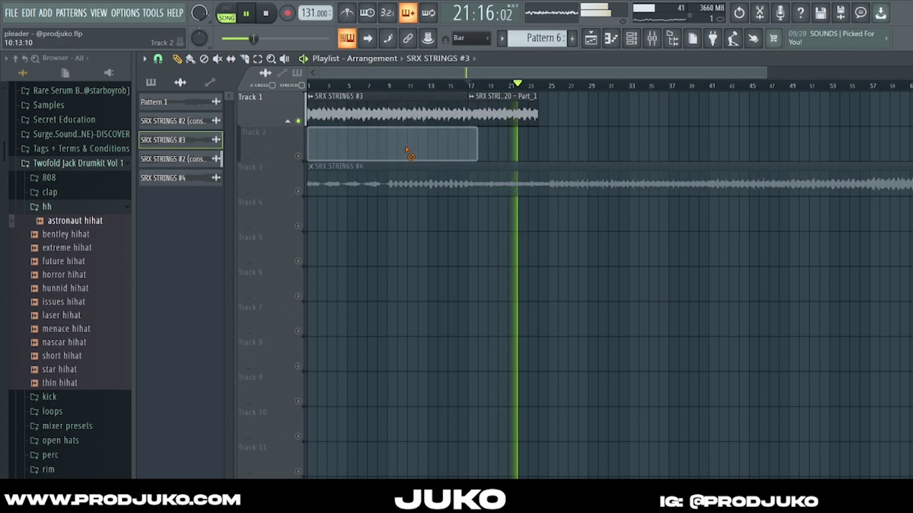
# - Add another SRX STRINGS #3 clip, trim its beginning and place it at bar 25 on Track 1, playing the transition
pyautogui.moveTo(478, 145); pyautogui.dragTo(768, 144)
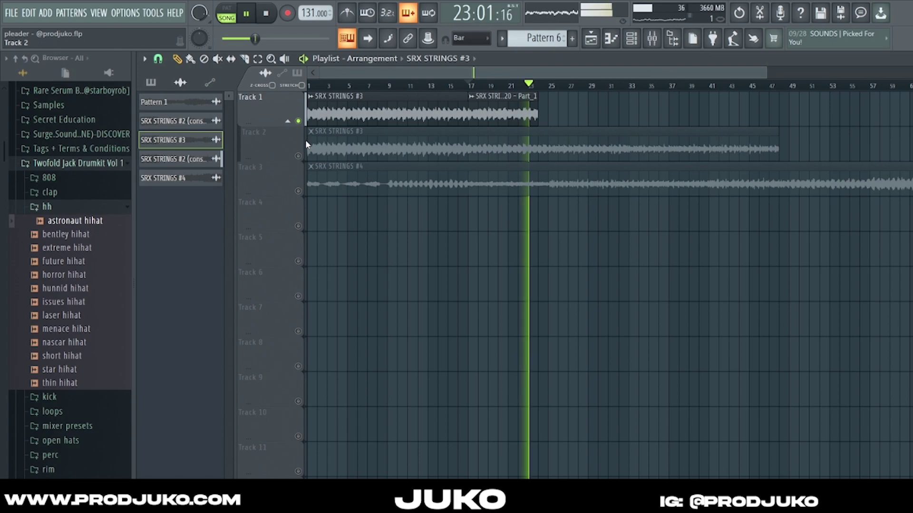
pyautogui.moveTo(305, 145); pyautogui.dragTo(410, 143)
pyautogui.moveTo(495, 144); pyautogui.dragTo(569, 96)
pyautogui.press('space')
pyautogui.press('space')
pyautogui.click(519, 85)
pyautogui.click(539, 85)
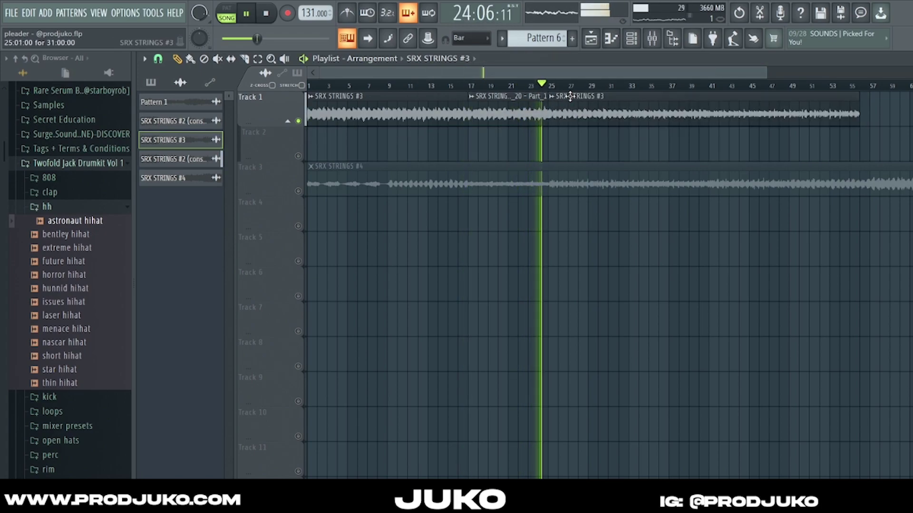
# - Set the last SRX STRINGS #3 clip on Track 1 to 48 bars long, ending at bar 73
pyautogui.scroll(-3, 637, 106)
pyautogui.moveTo(682, 109); pyautogui.dragTo(817, 111)
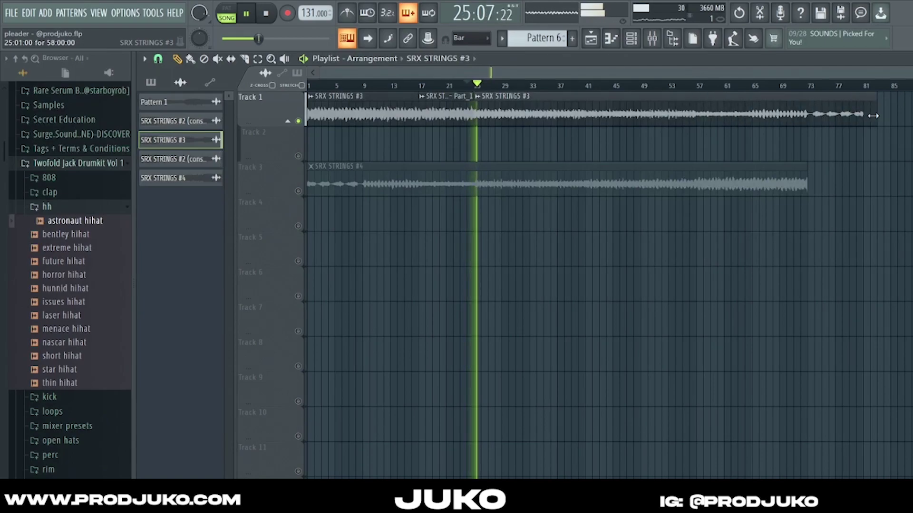
pyautogui.moveTo(873, 115); pyautogui.dragTo(803, 134)
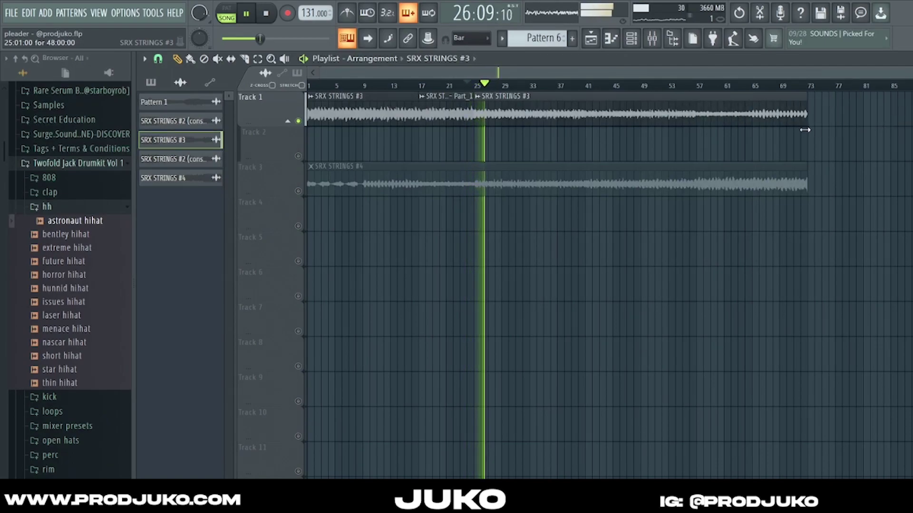
# - Delete the SRX STRINGS #4 clip from Track 3 and stop playback
pyautogui.rightClick(383, 185)
pyautogui.press('space')
pyautogui.scroll(-3, 390, 81)
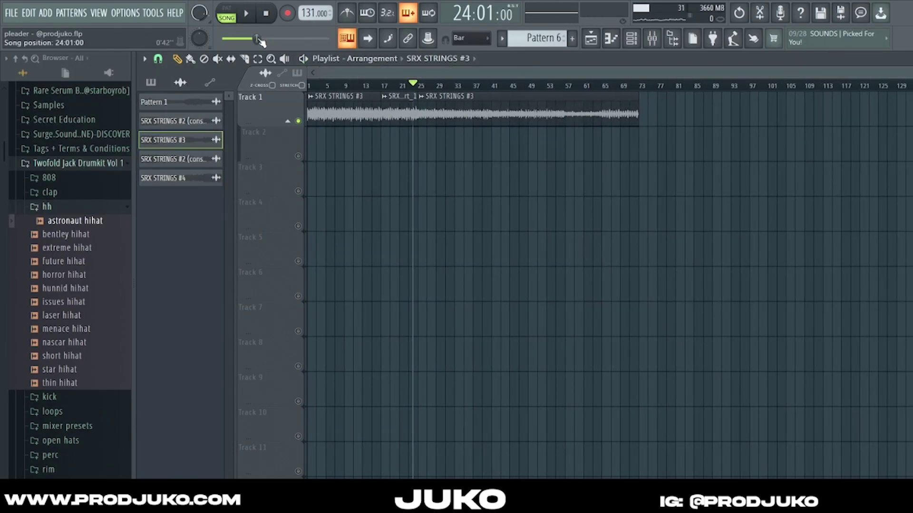